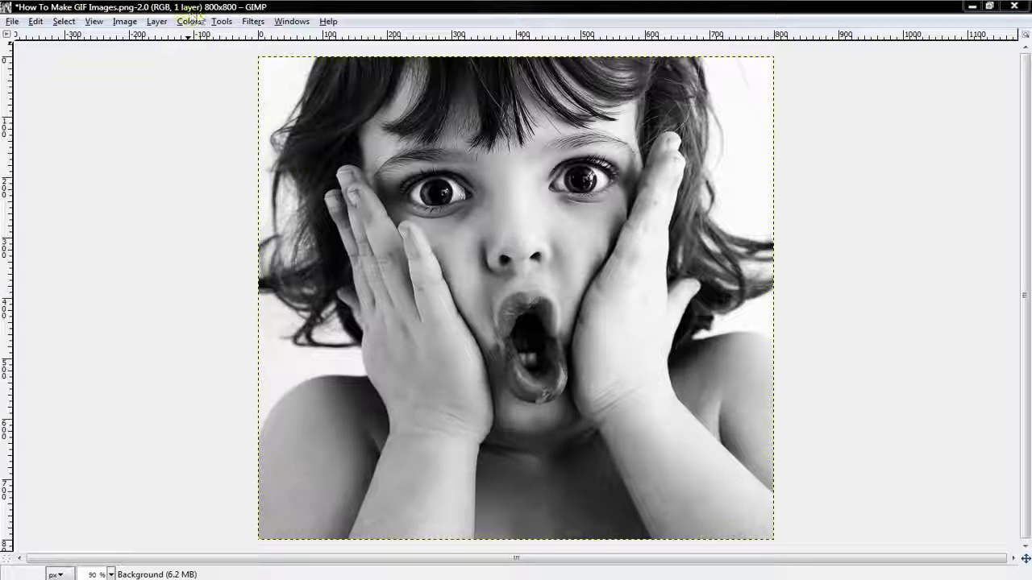
Show the docks, apply Optimize (for GIF) to the photo and reposition the new Untitled window.
key(Tab)
click(251, 21)
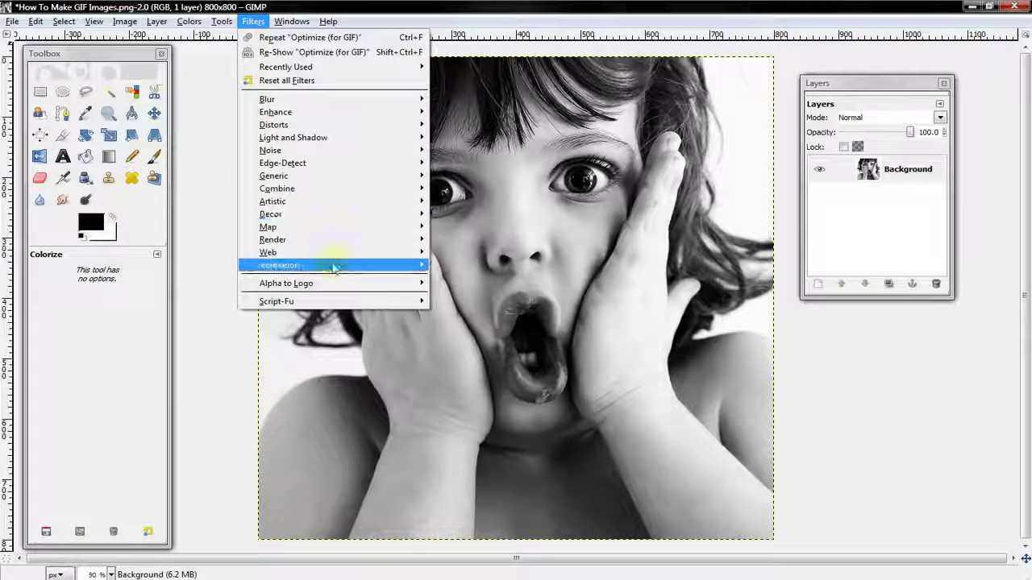
mouse_move(334, 265)
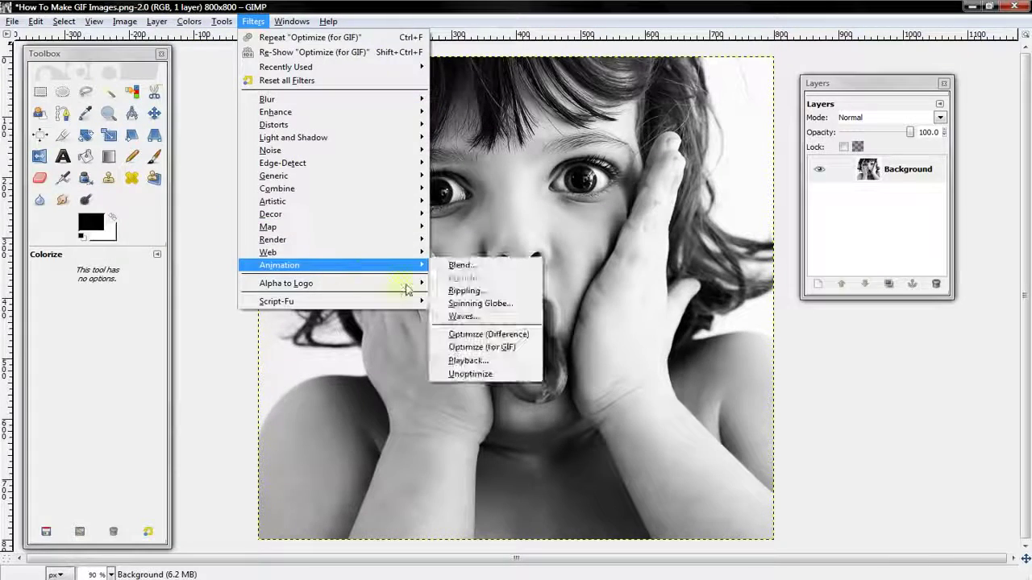
click(489, 347)
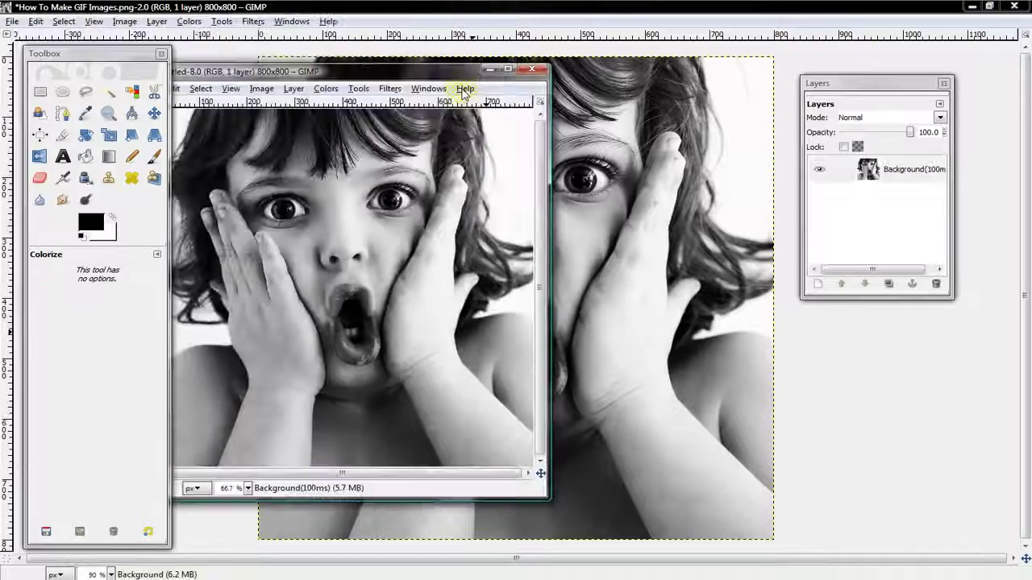
drag(462, 80, 586, 107)
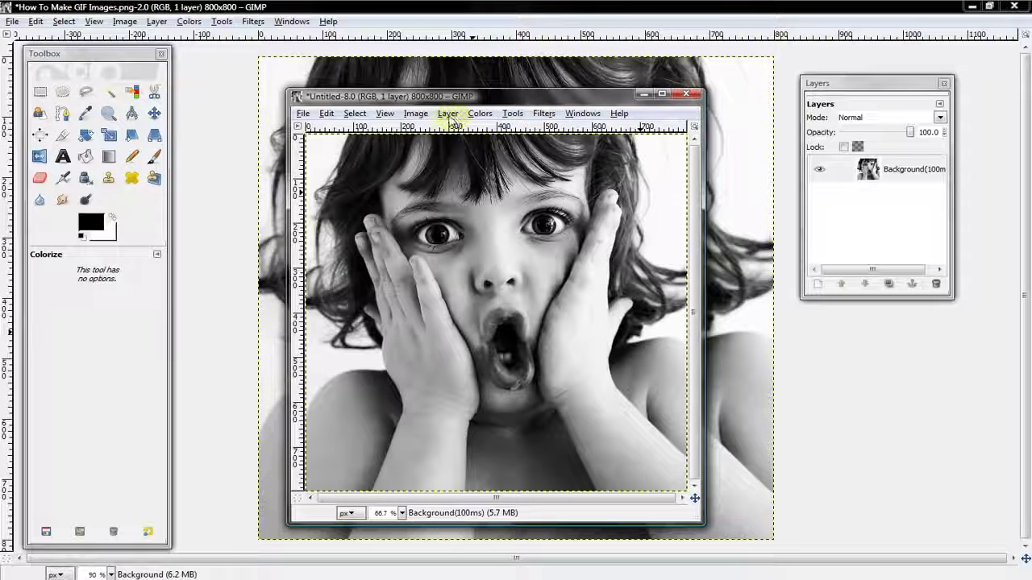
Duplicate the Background(100ms) layer four times so the image has five layers.
click(449, 115)
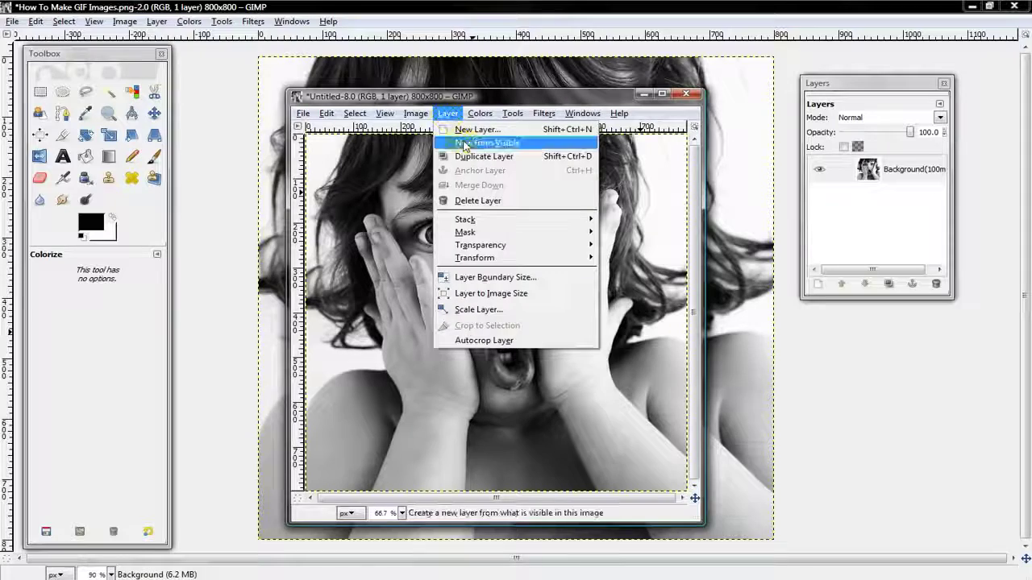
click(470, 161)
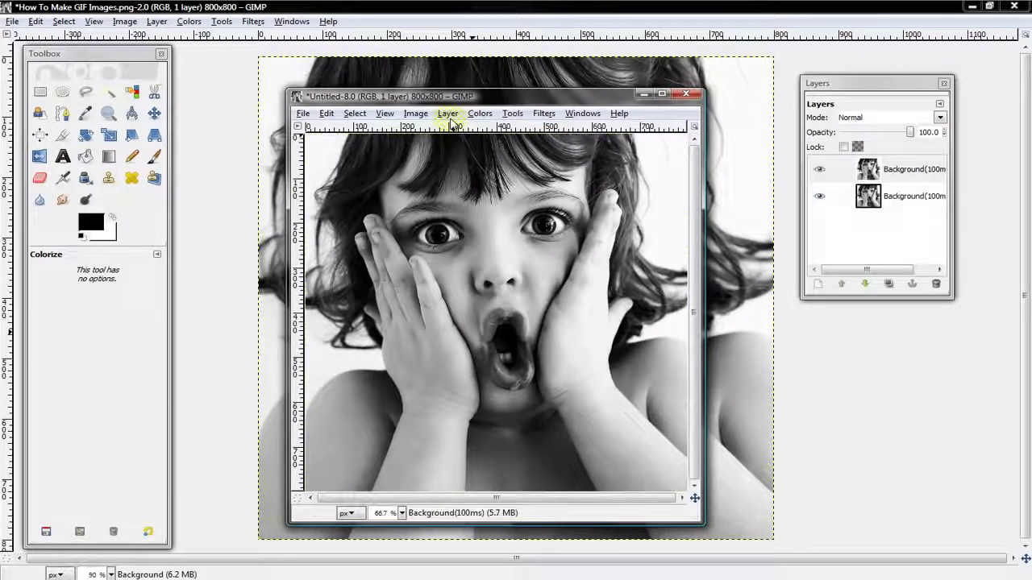
click(449, 115)
click(465, 157)
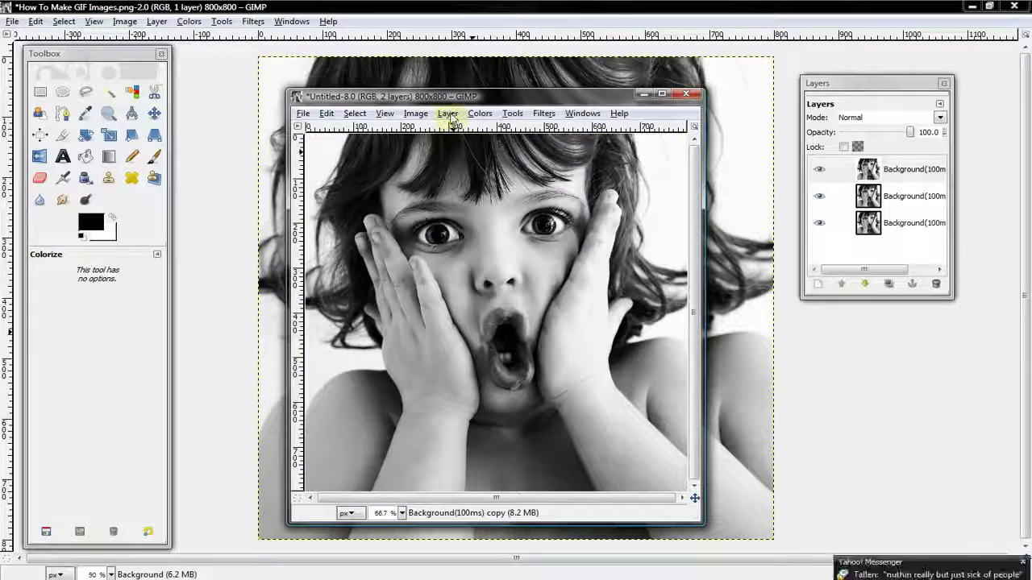
click(449, 115)
click(464, 158)
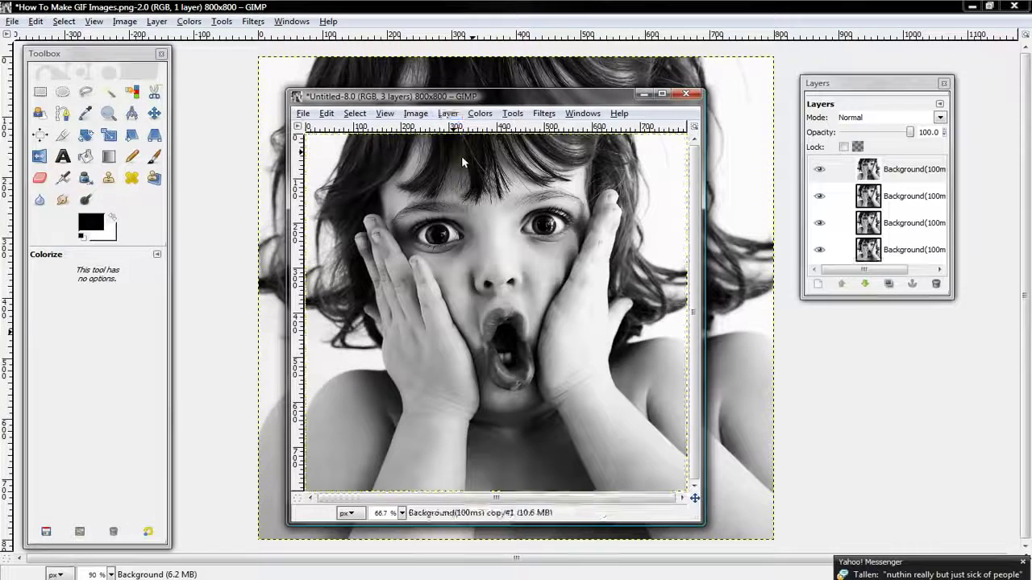
click(449, 115)
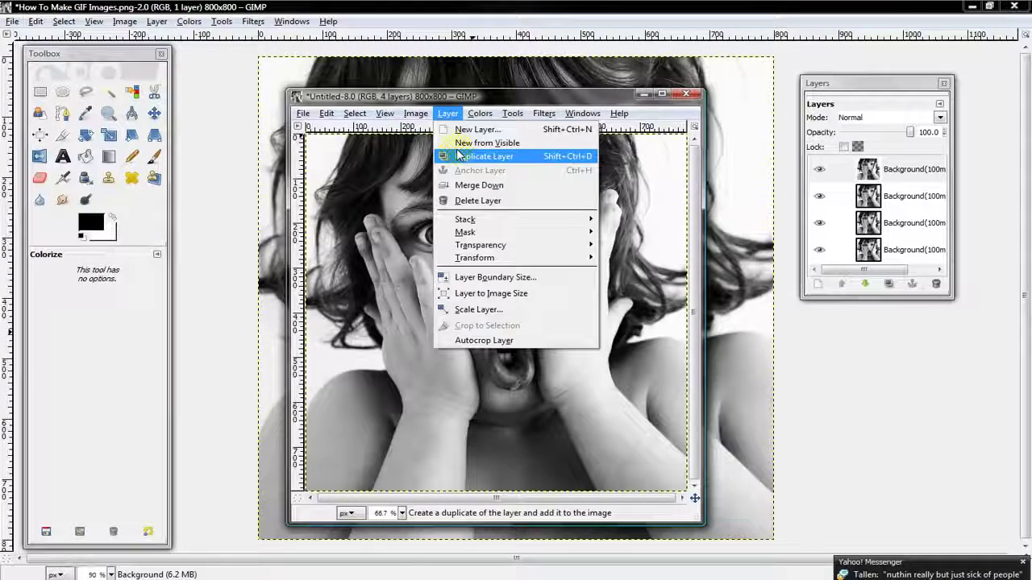
click(463, 156)
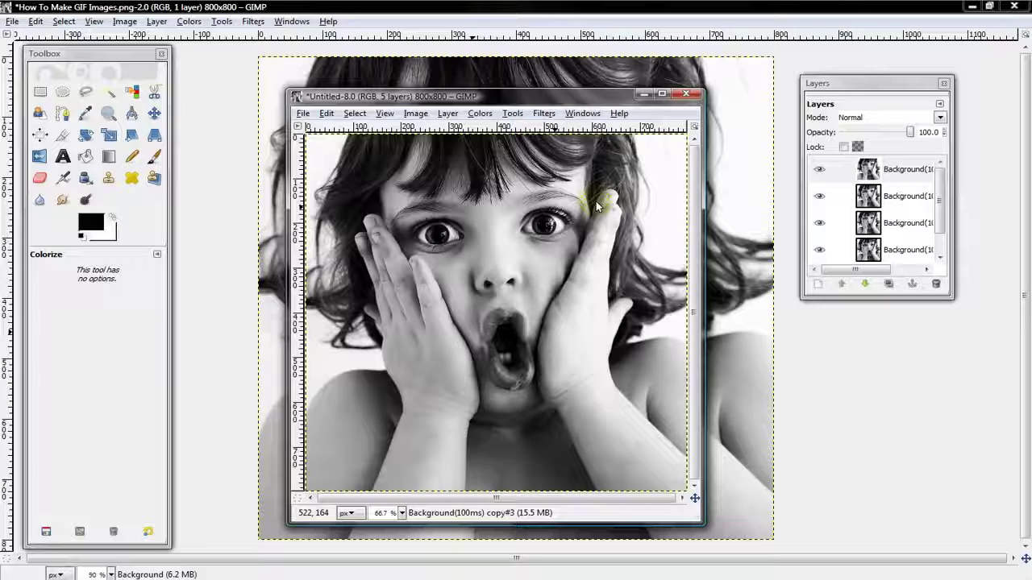
Colorize the top layer cyan and lower it to second place.
click(480, 113)
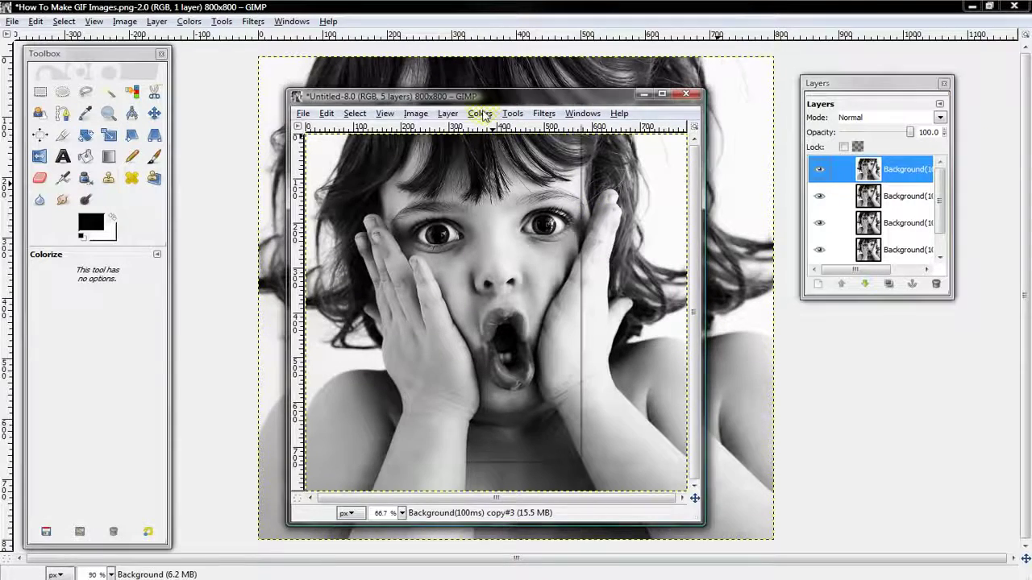
click(503, 162)
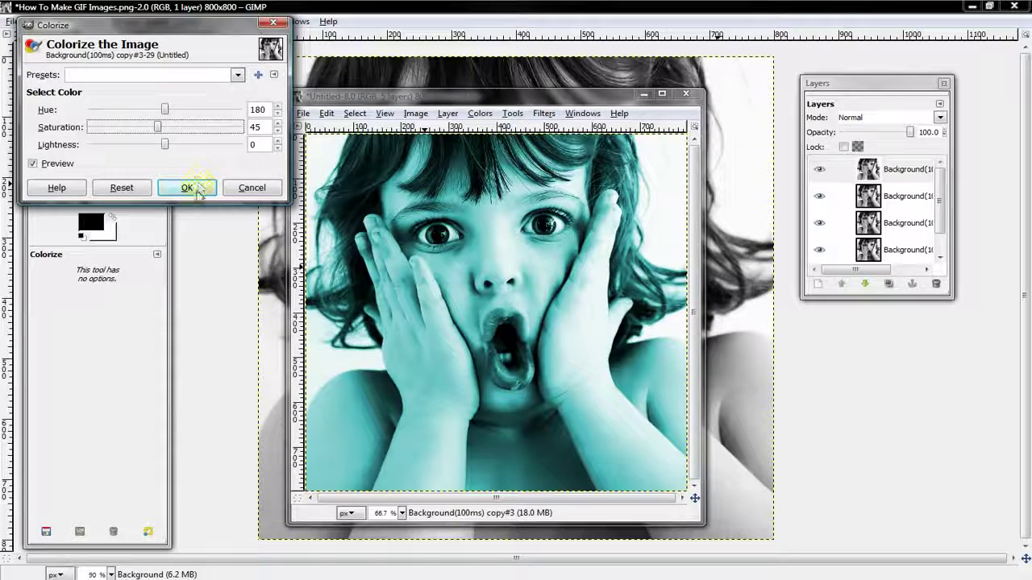
click(189, 187)
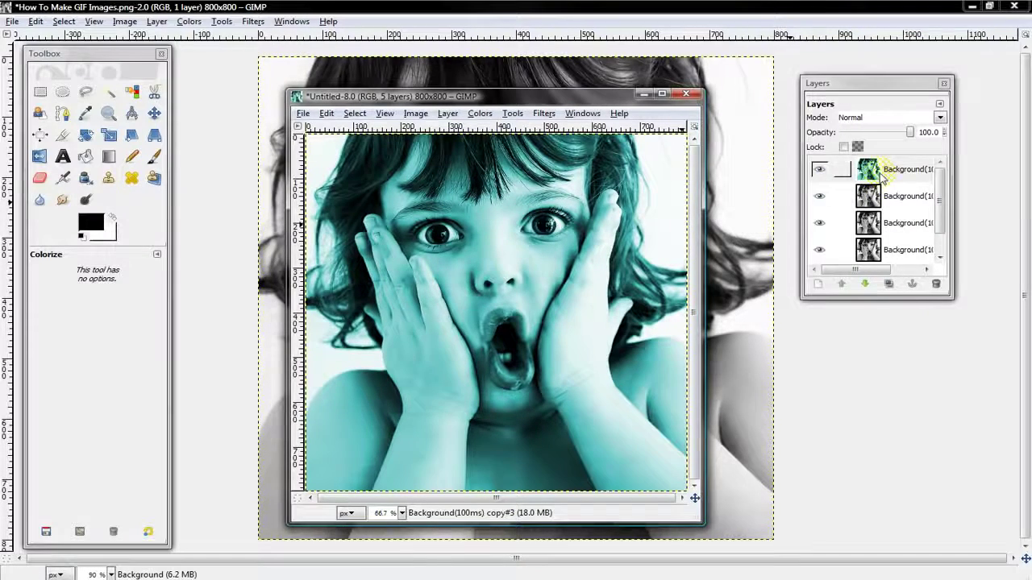
drag(882, 179, 859, 276)
click(864, 283)
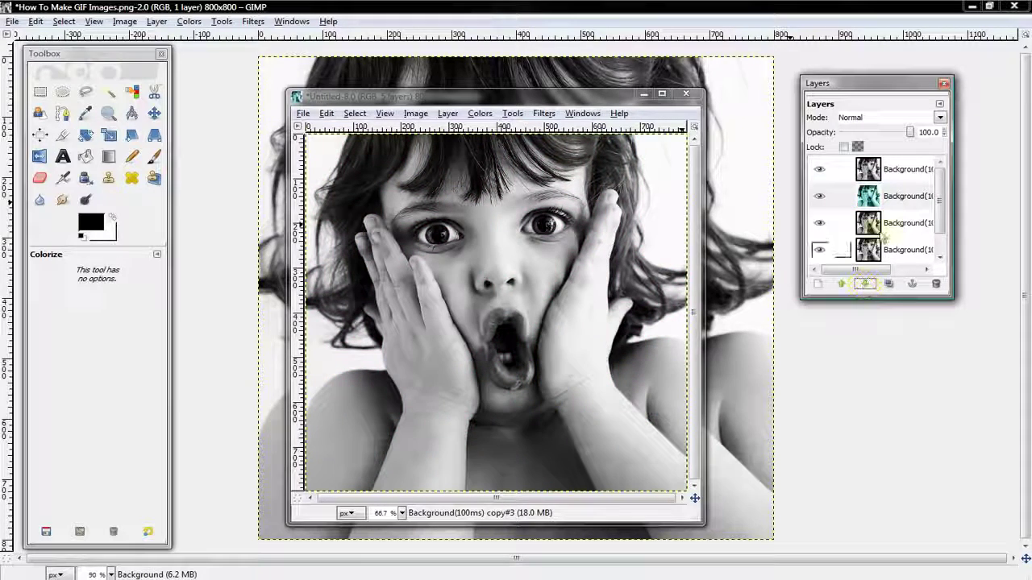
Colorize the greyscale layer now on top a strong blue (hue 242).
click(888, 173)
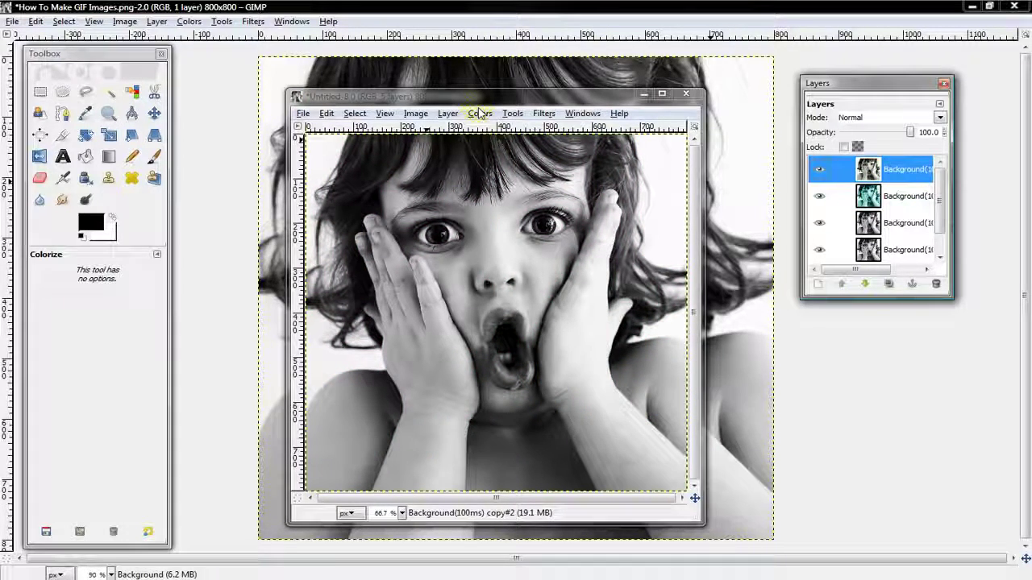
click(475, 111)
click(503, 164)
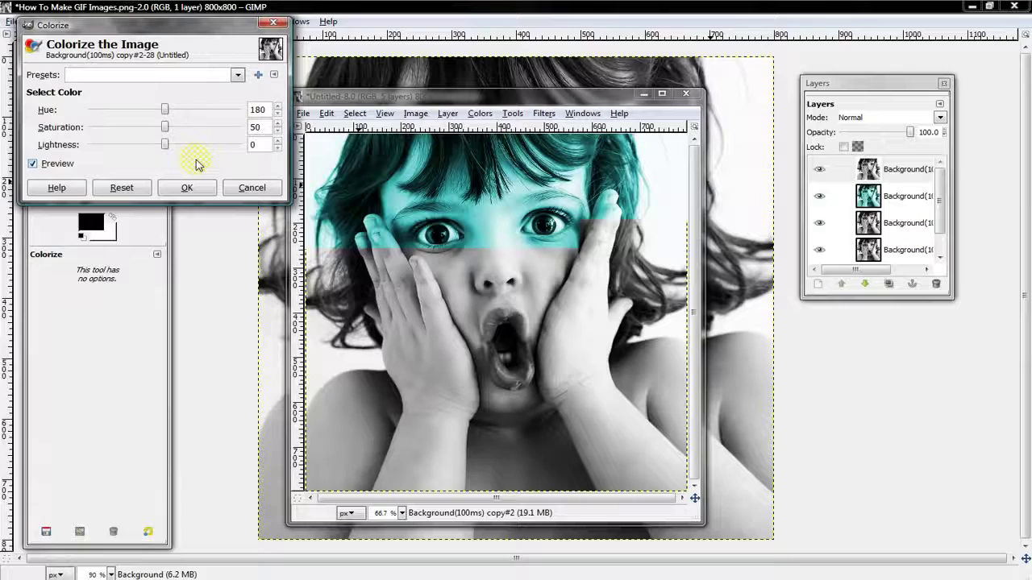
drag(165, 126, 129, 130)
drag(226, 145, 190, 109)
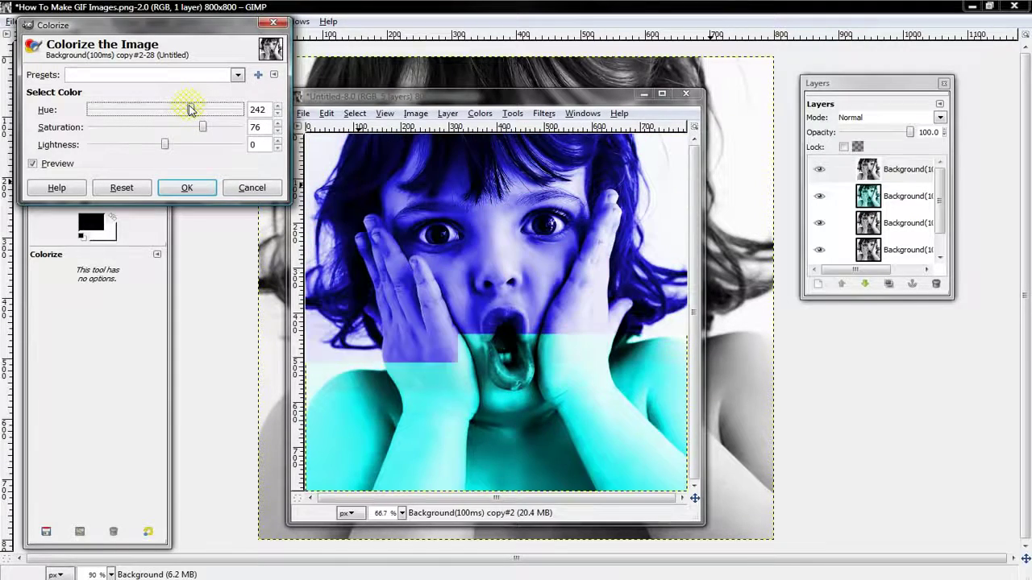
click(185, 190)
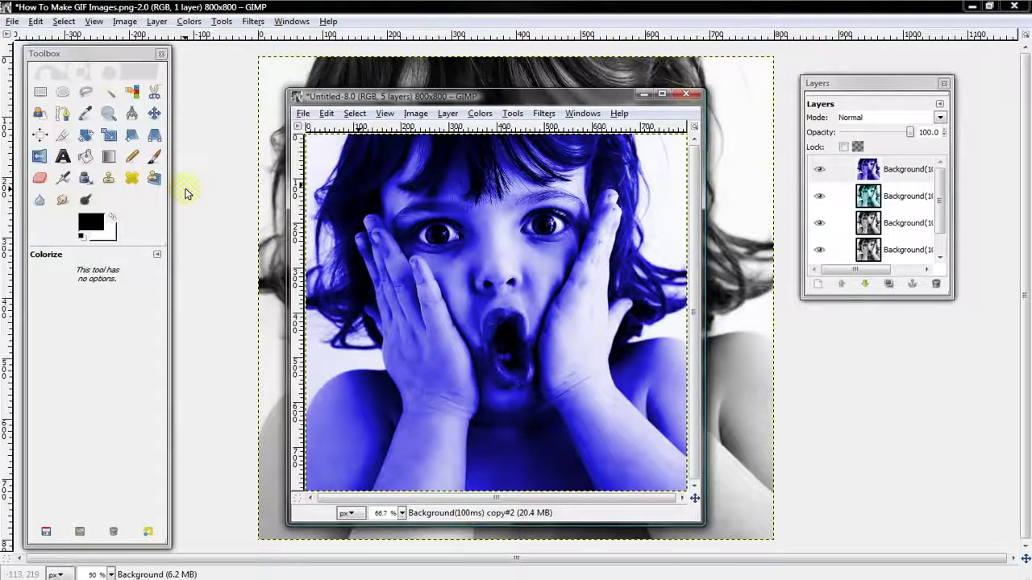
Lower the blue layer beneath the cyan one and raise a greyscale layer above it.
click(867, 281)
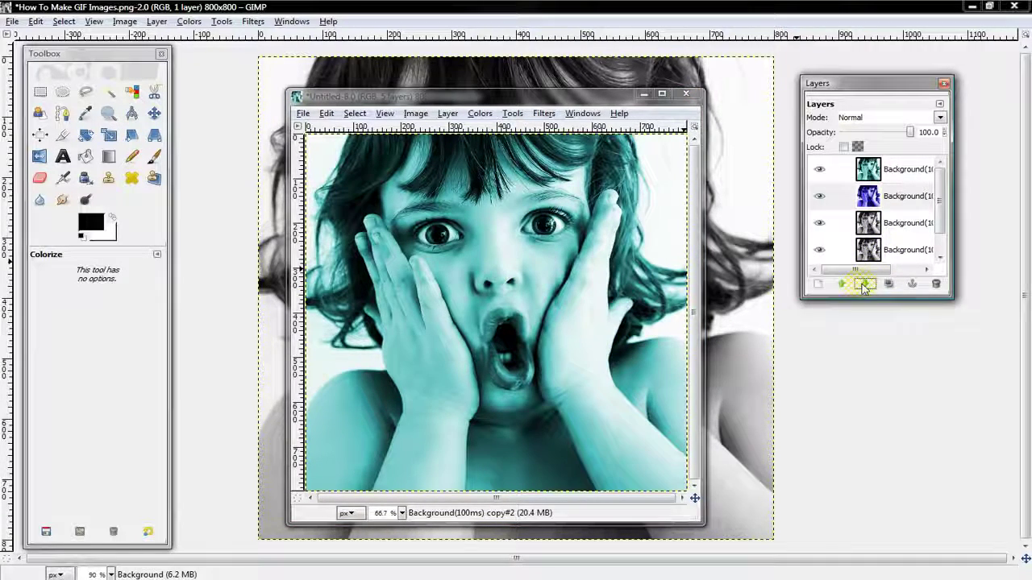
drag(868, 223, 868, 256)
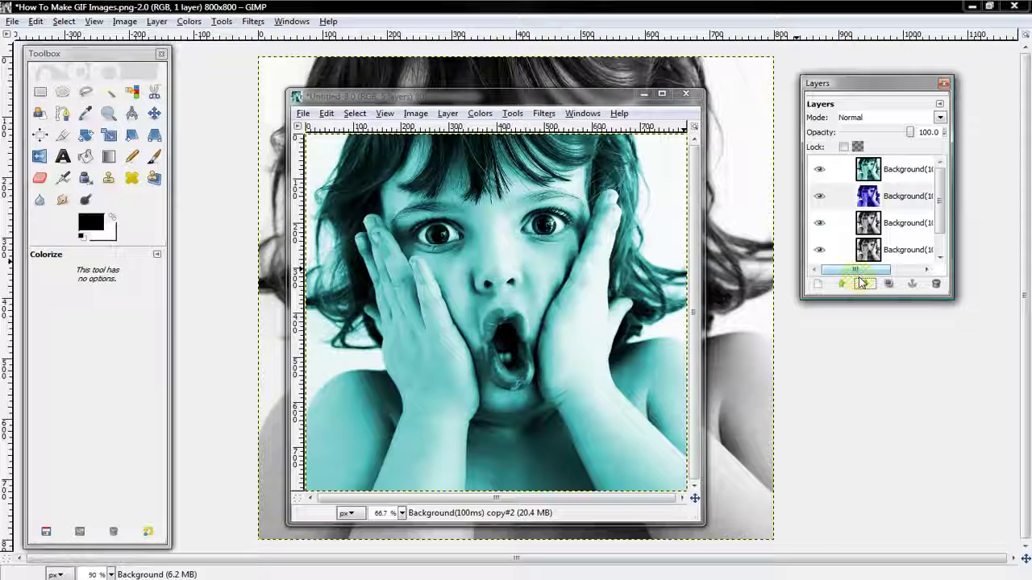
click(863, 283)
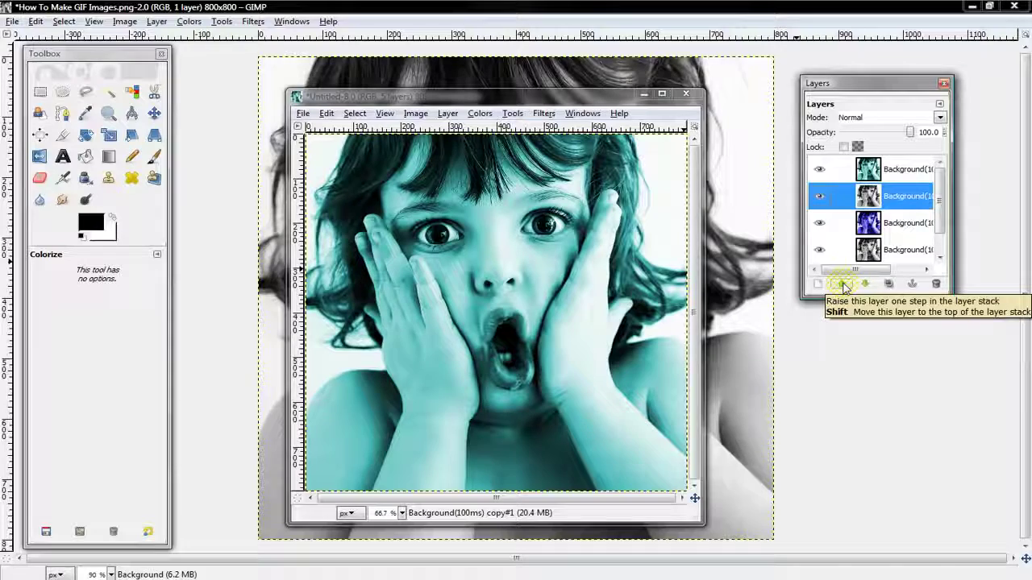
Raise a greyscale layer to the top and tint it sepia yellow.
click(843, 285)
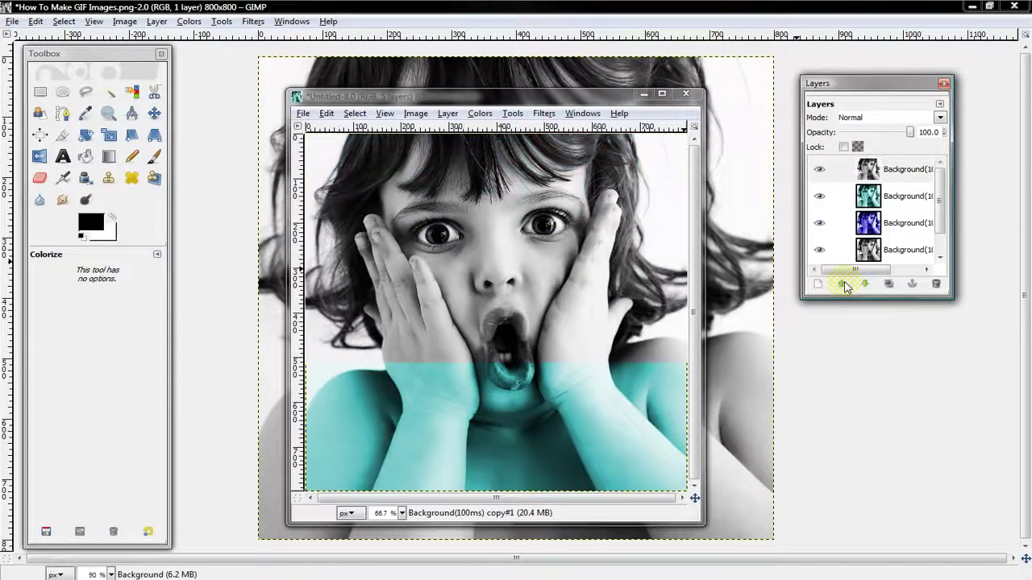
click(480, 113)
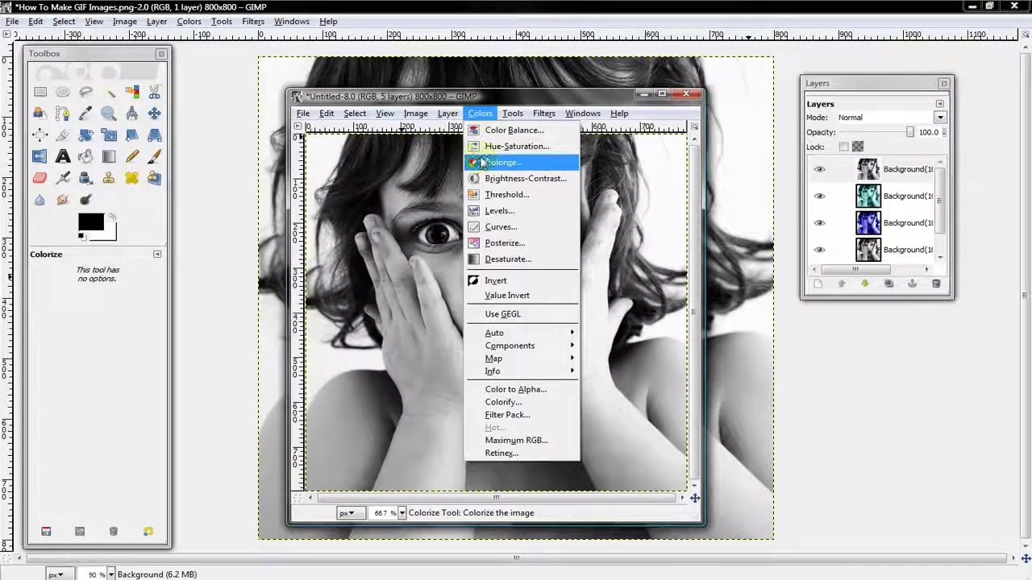
click(510, 161)
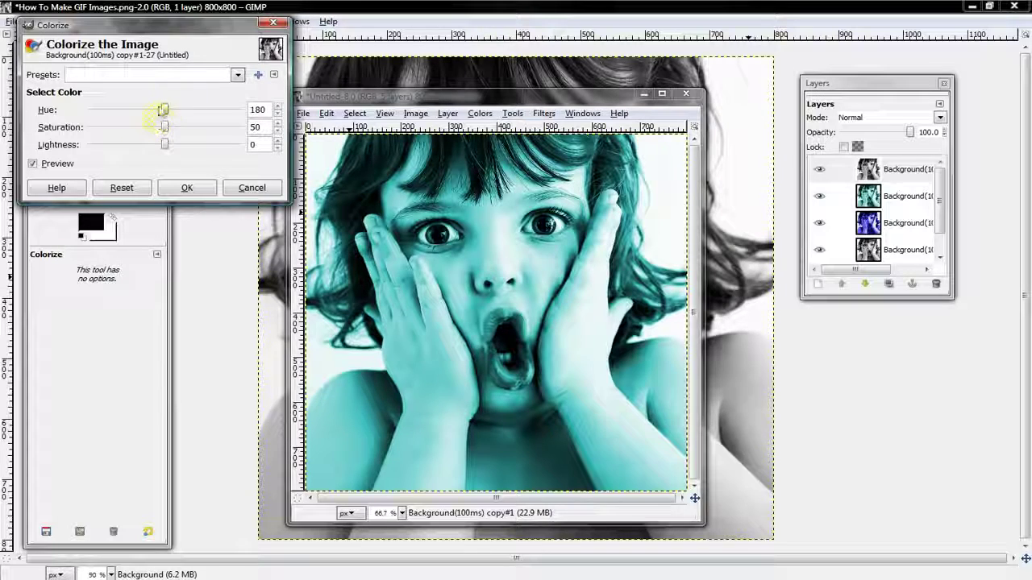
drag(165, 109, 109, 114)
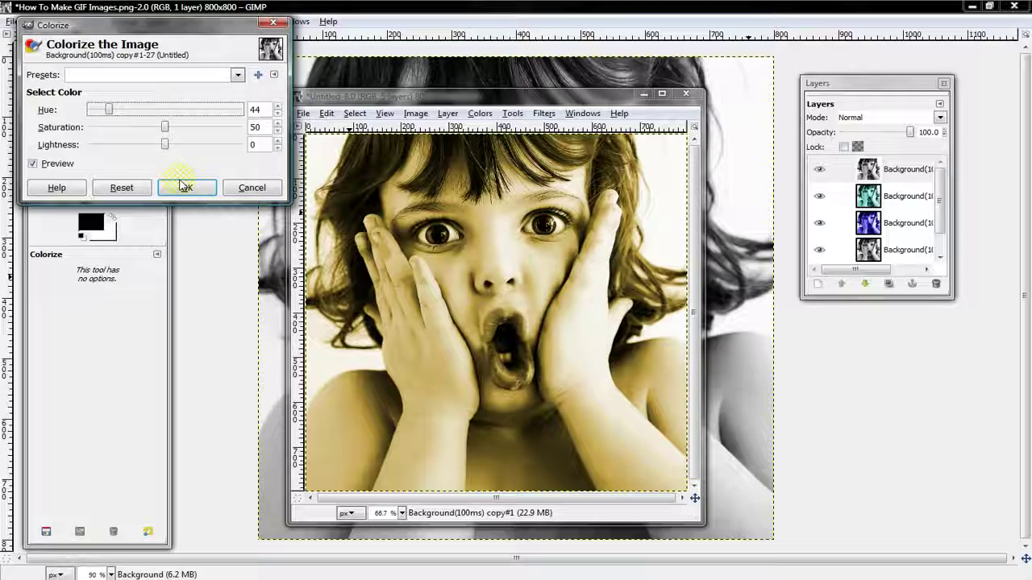
click(190, 188)
Bring the bottom greyscale layer up to the top of the stack.
scroll(879, 217, down, 1)
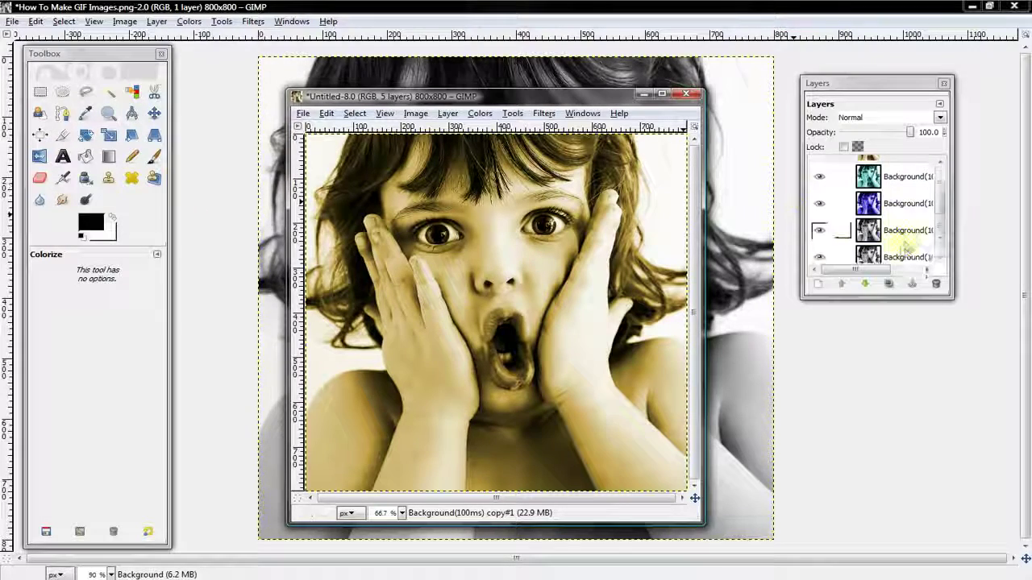
click(879, 223)
click(841, 283)
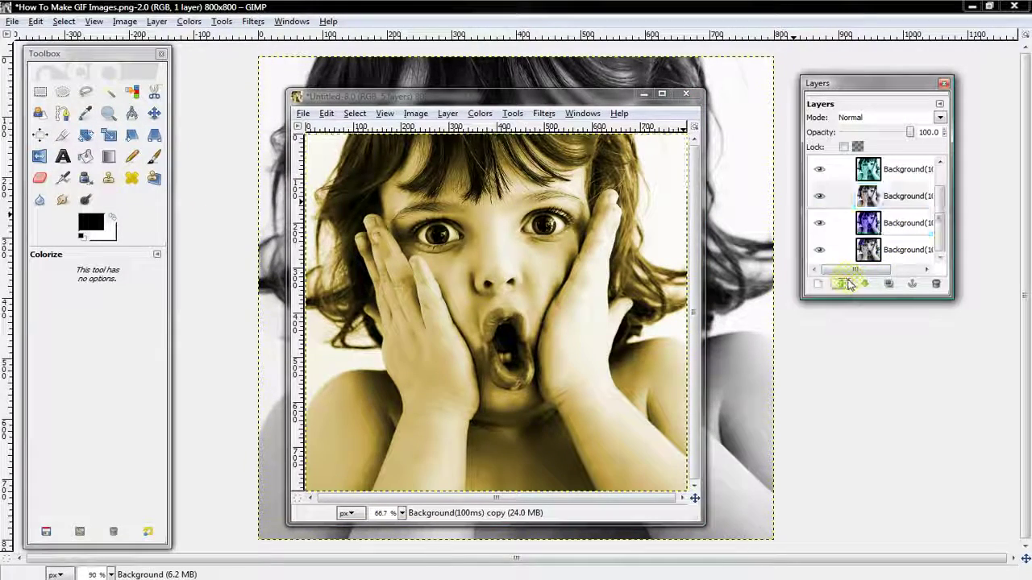
click(840, 283)
click(841, 283)
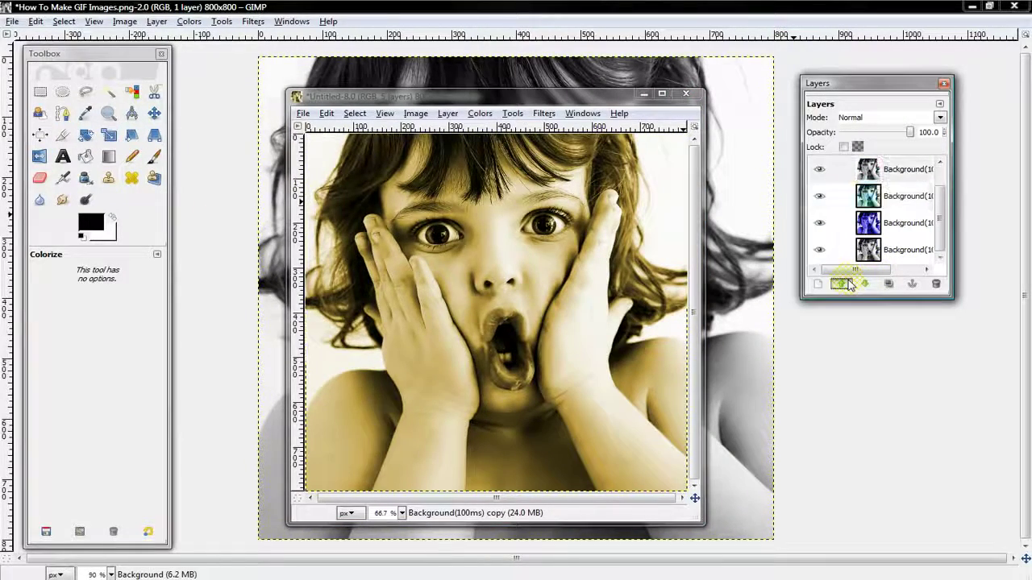
Colorize that layer red with hue 360 and saturation 93.
click(480, 113)
click(504, 161)
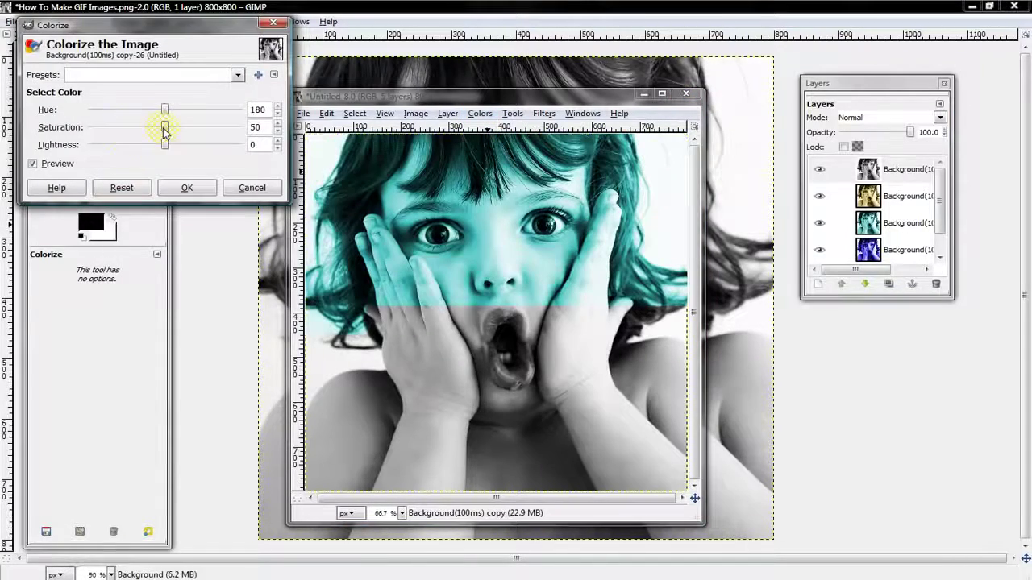
drag(164, 126, 228, 137)
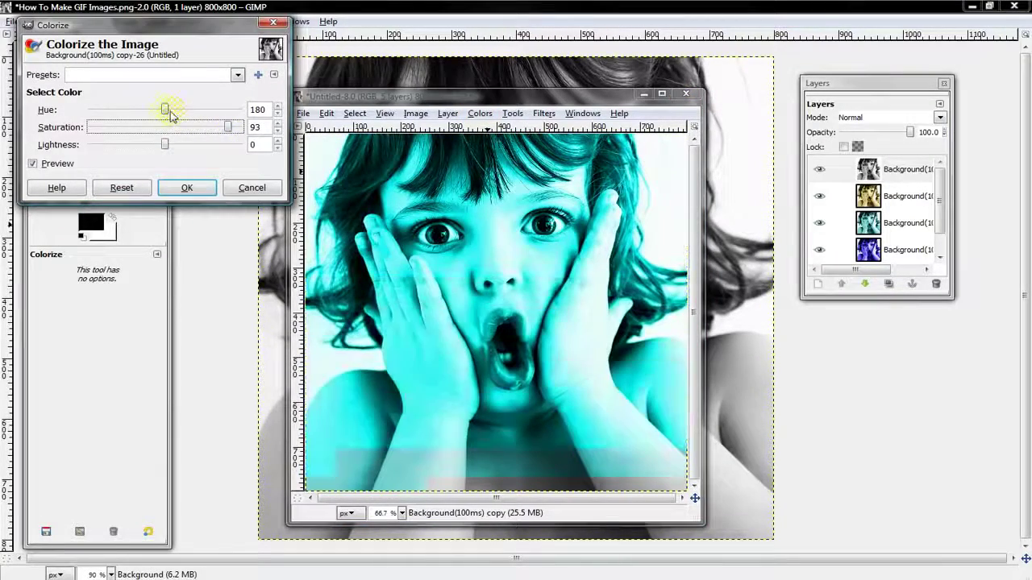
drag(165, 109, 245, 120)
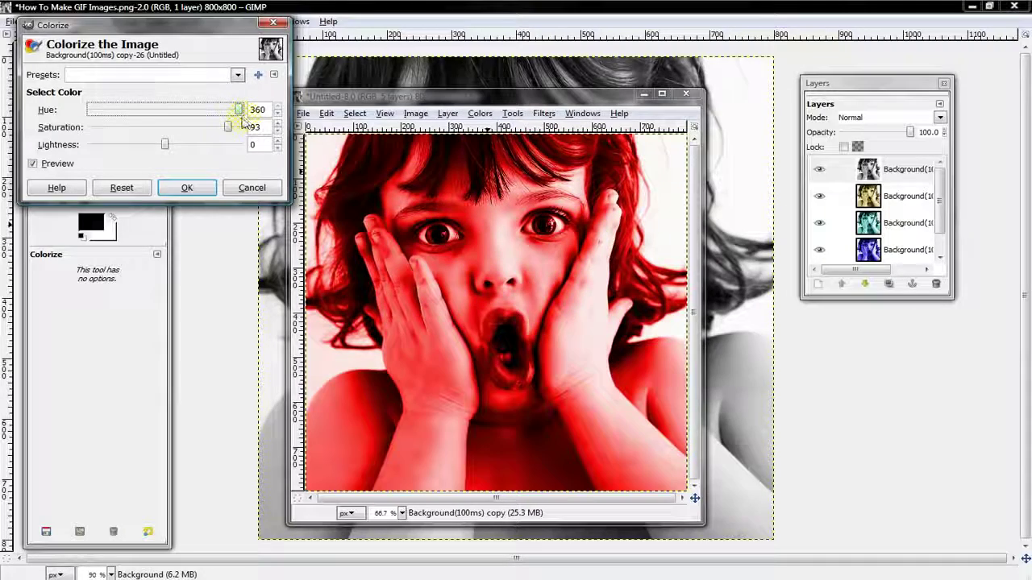
click(201, 186)
Raise the greyscale original layer above the red one to the top.
scroll(895, 234, down, 1)
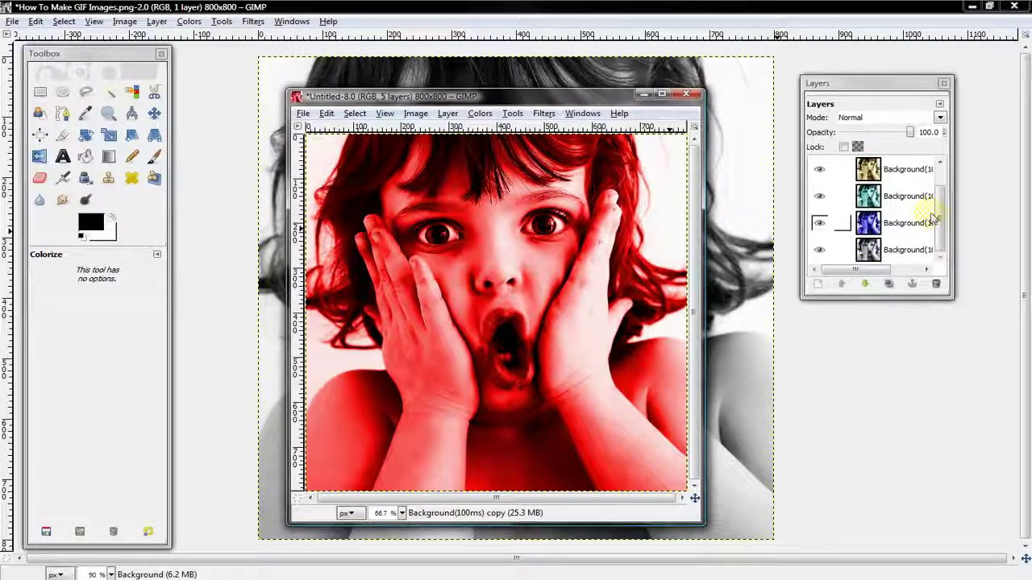
click(899, 251)
click(841, 283)
click(841, 283)
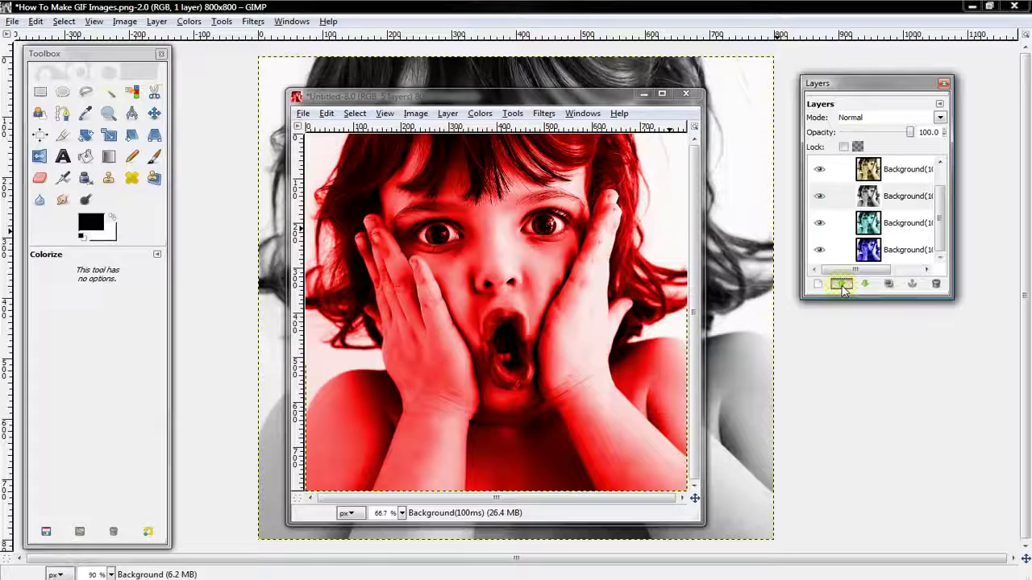
click(842, 284)
click(841, 284)
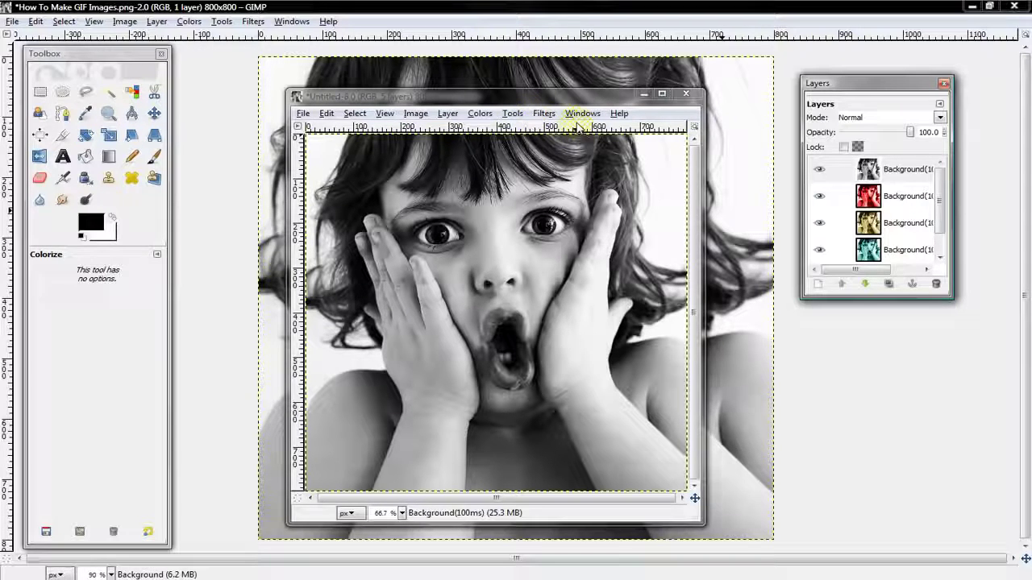
click(542, 114)
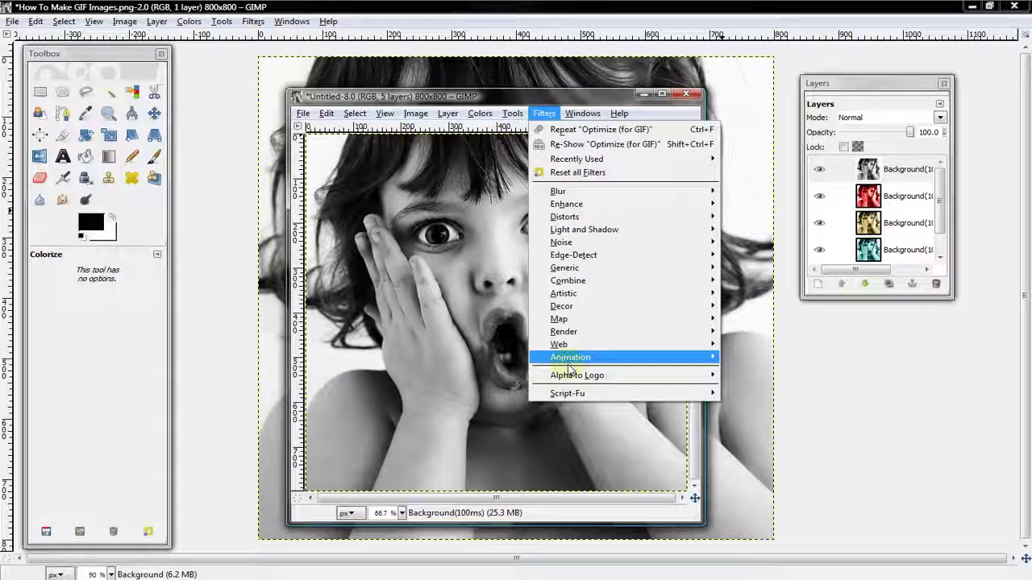
mouse_move(569, 363)
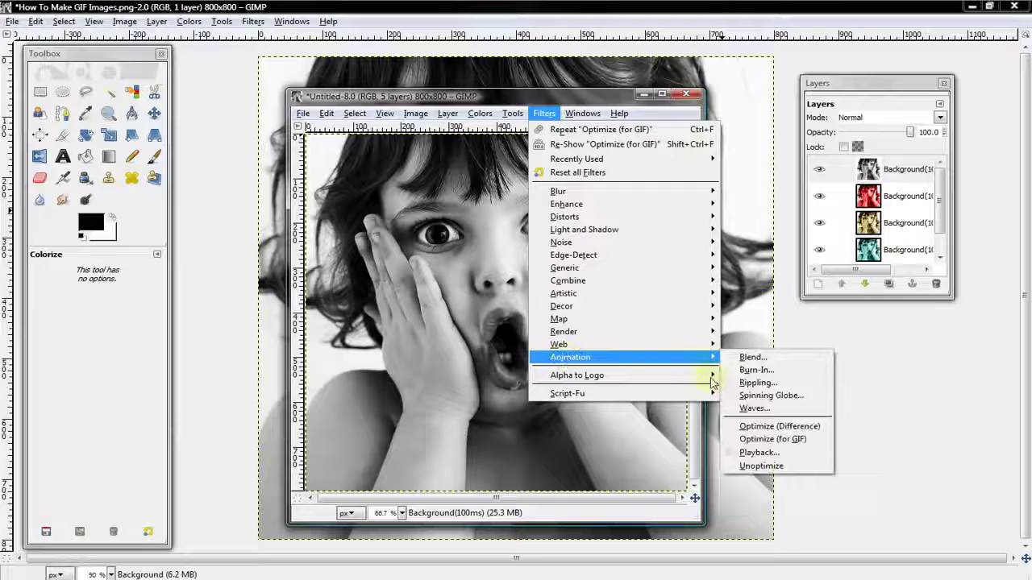
click(754, 451)
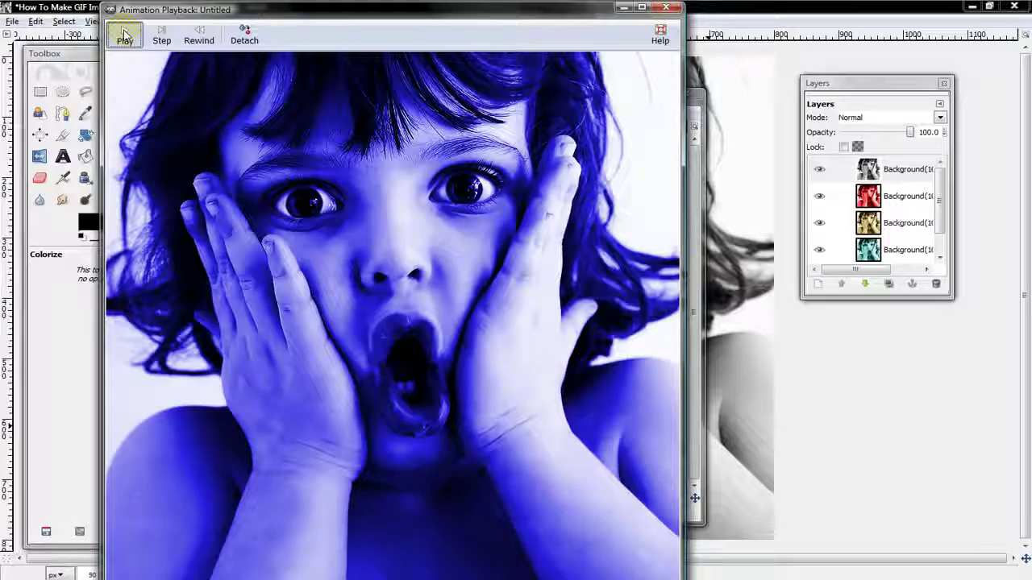
click(129, 39)
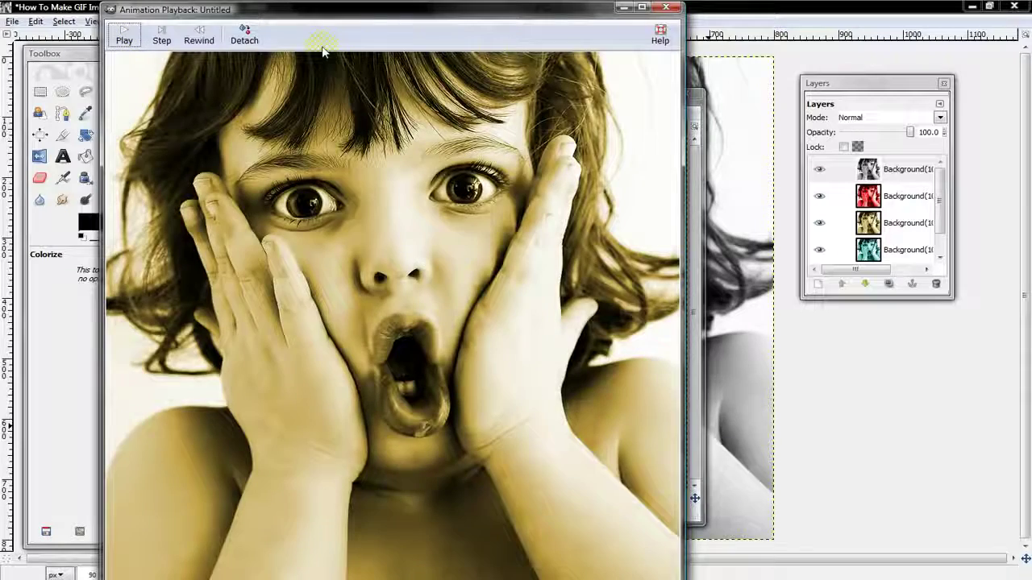
click(666, 8)
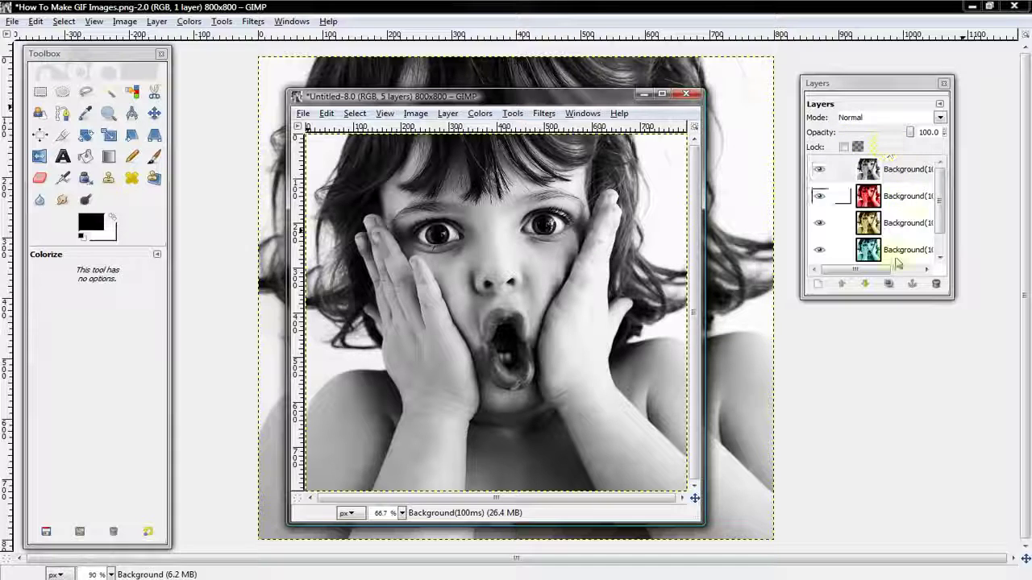
Rename the top layer and the red layer from 100ms to 200ms.
drag(867, 270, 894, 270)
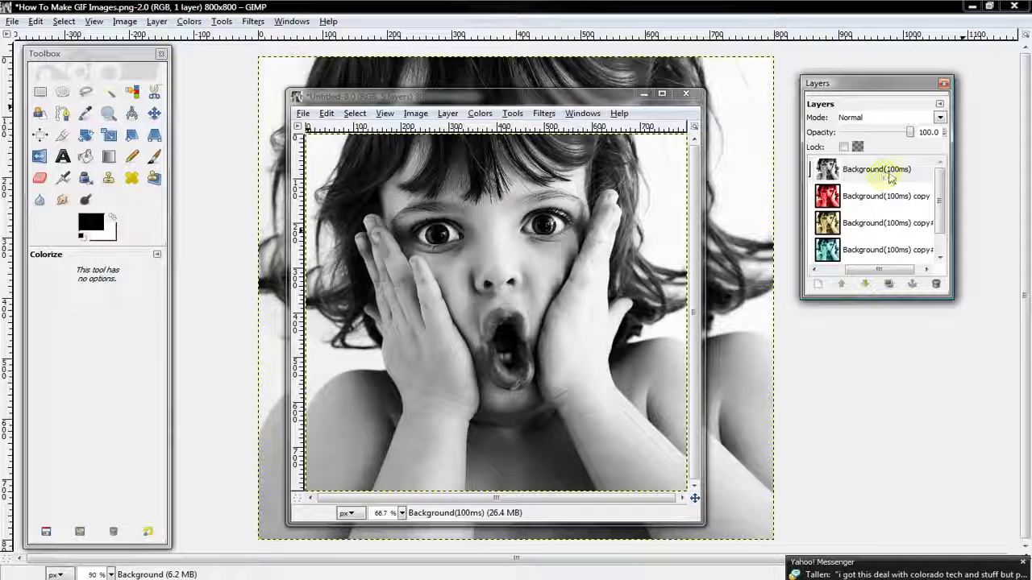
double_click(904, 169)
right_click(902, 169)
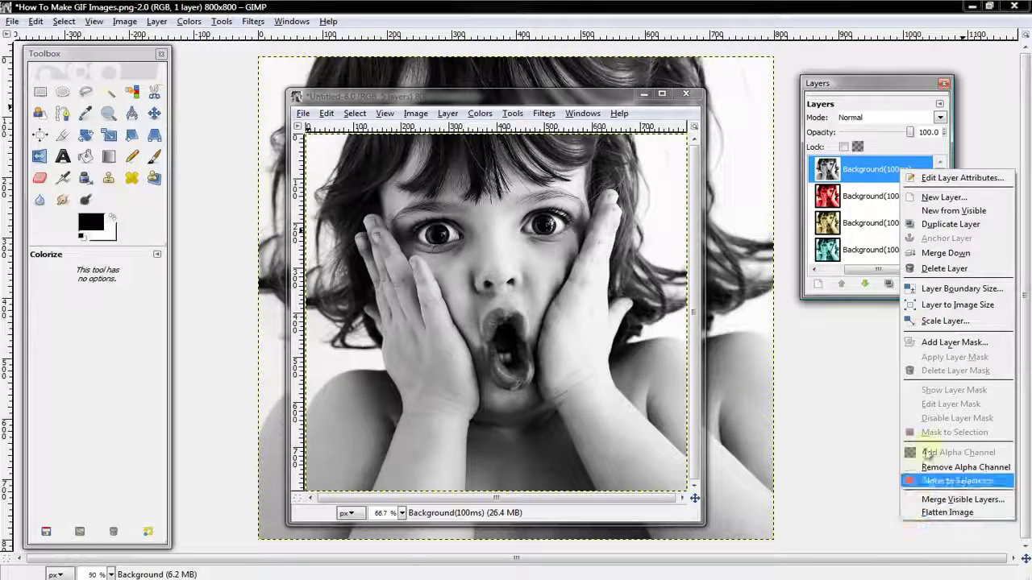
click(961, 178)
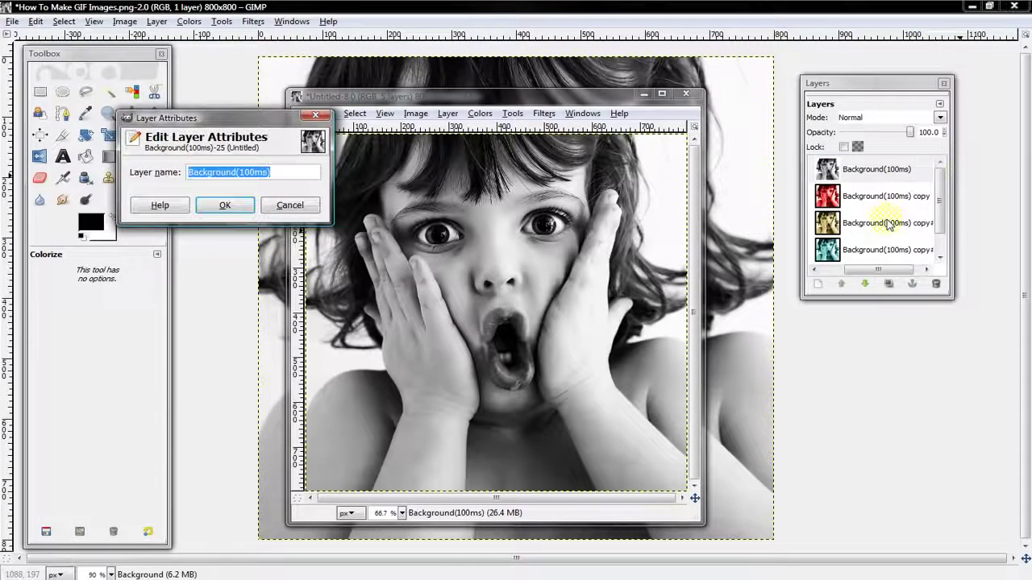
click(252, 171)
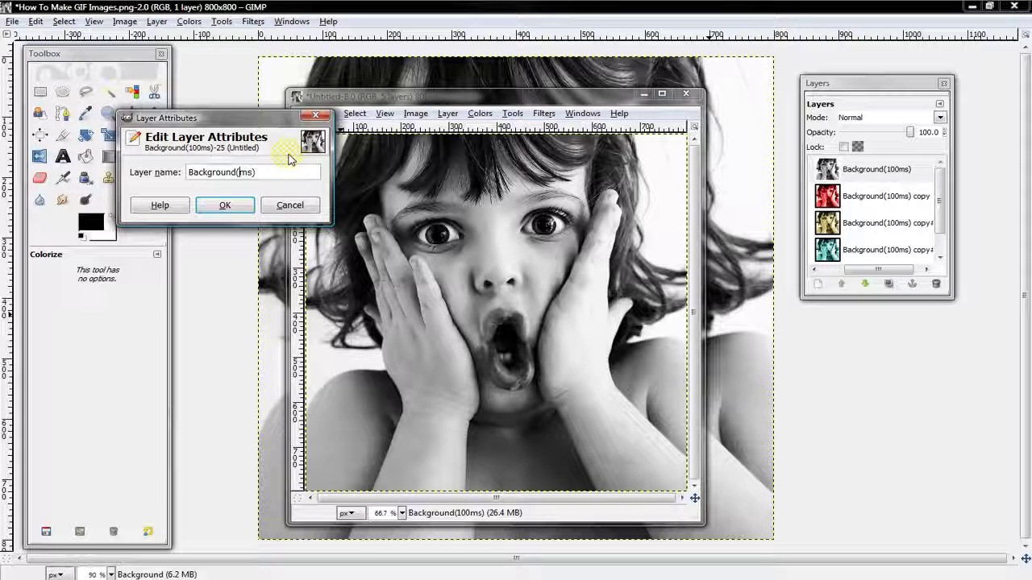
text(200)
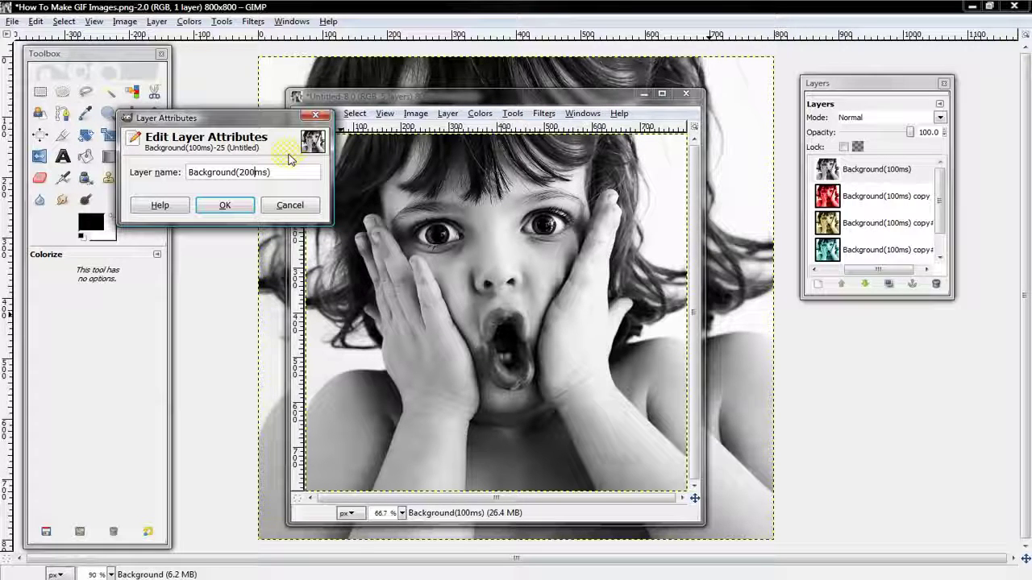
click(226, 205)
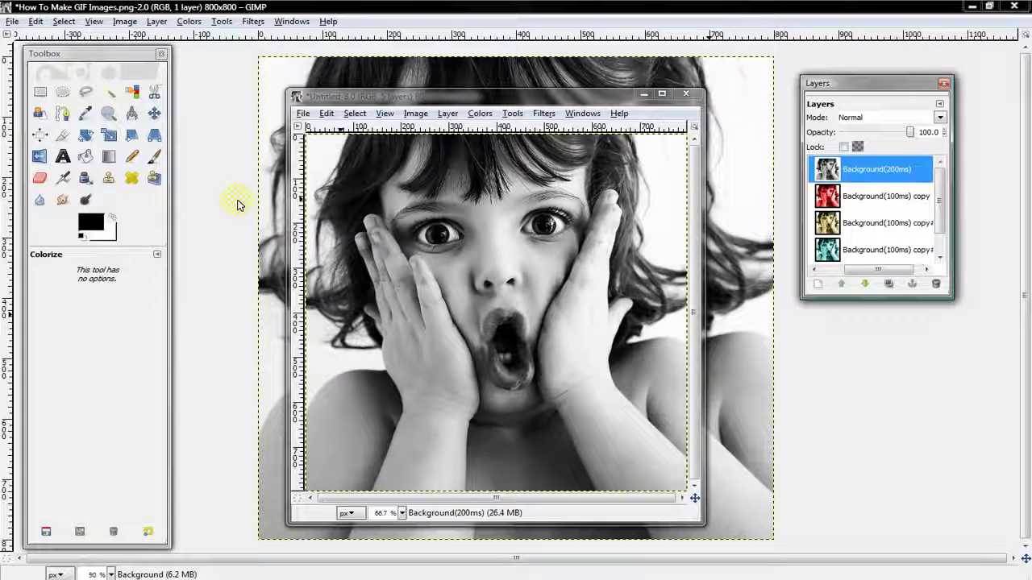
right_click(895, 199)
click(923, 202)
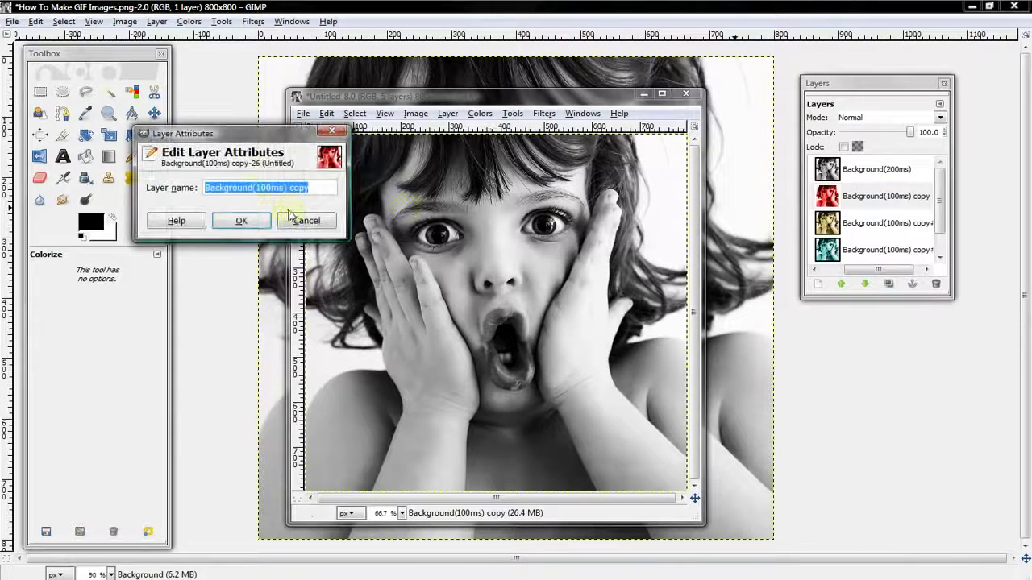
key(BackSpace)
text(2)
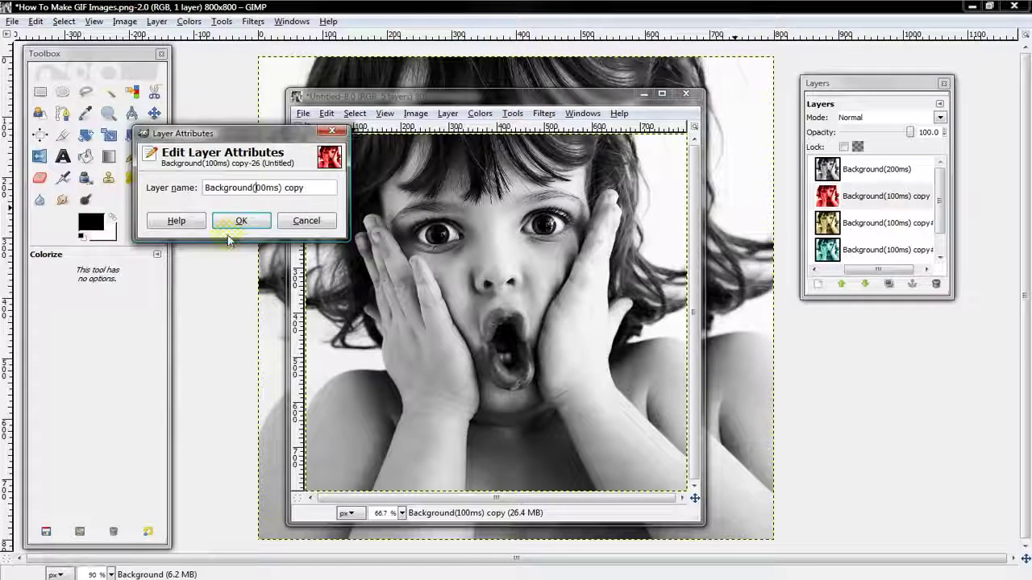
click(241, 221)
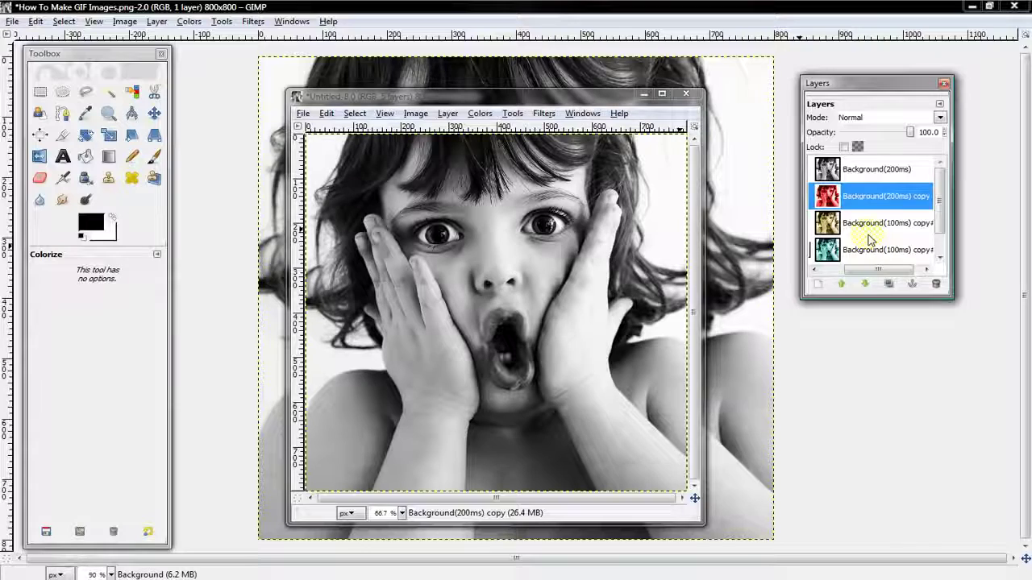
Rename the yellow and cyan layers from 100ms to 200ms.
right_click(887, 223)
click(922, 223)
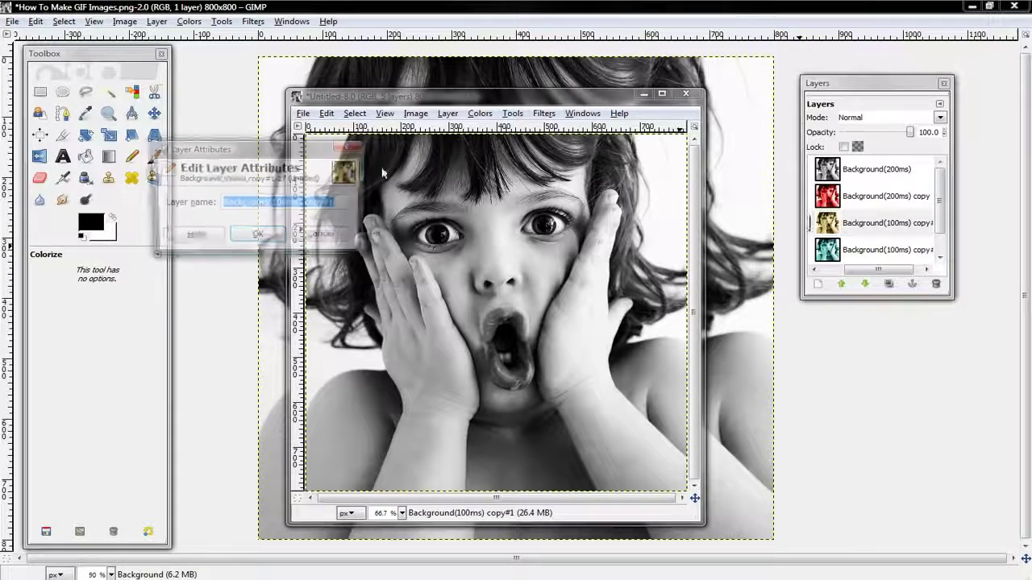
click(272, 203)
key(BackSpace)
text(2)
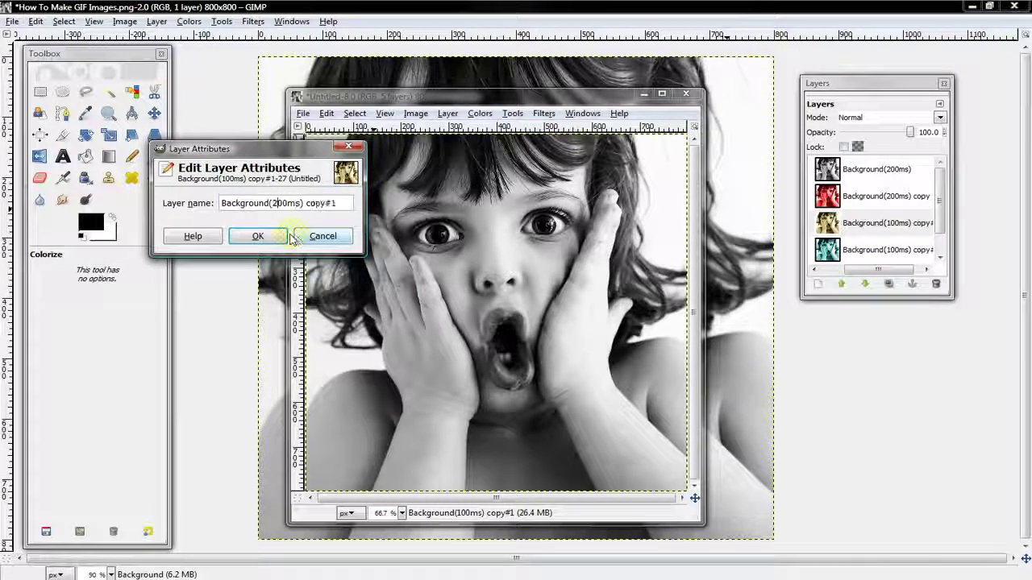
click(276, 236)
right_click(909, 252)
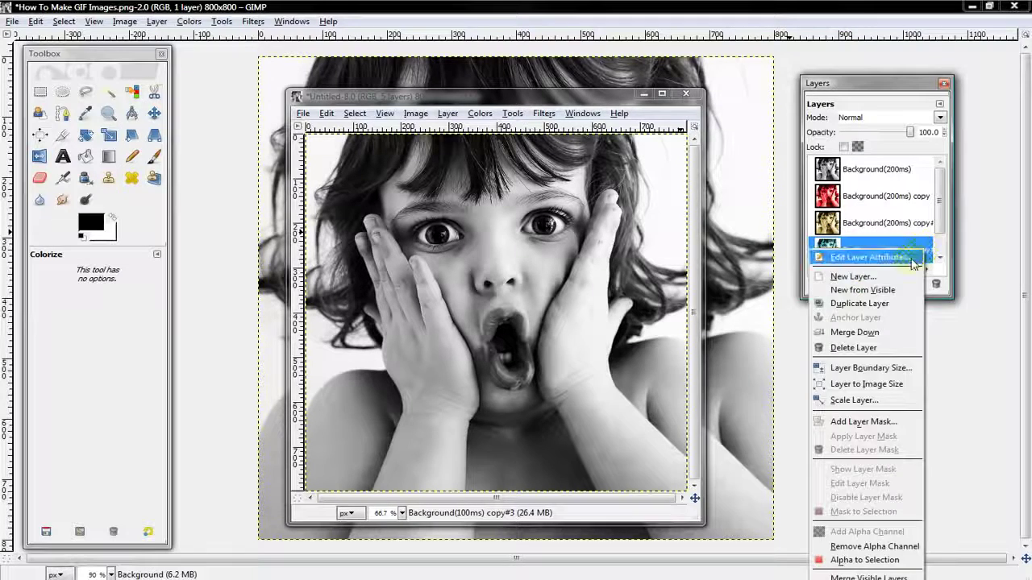
click(913, 258)
click(142, 80)
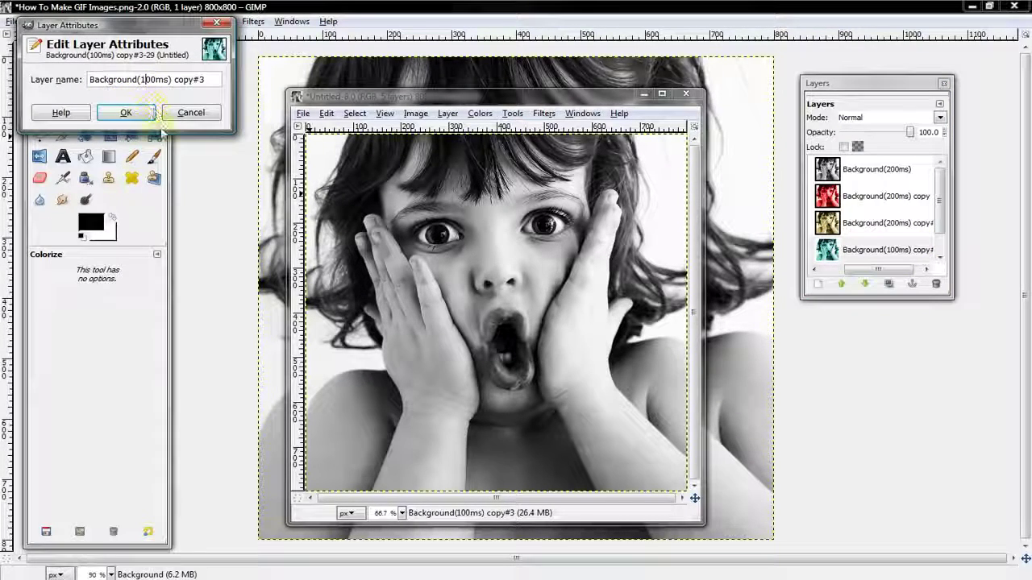
key(BackSpace)
text(2)
click(129, 112)
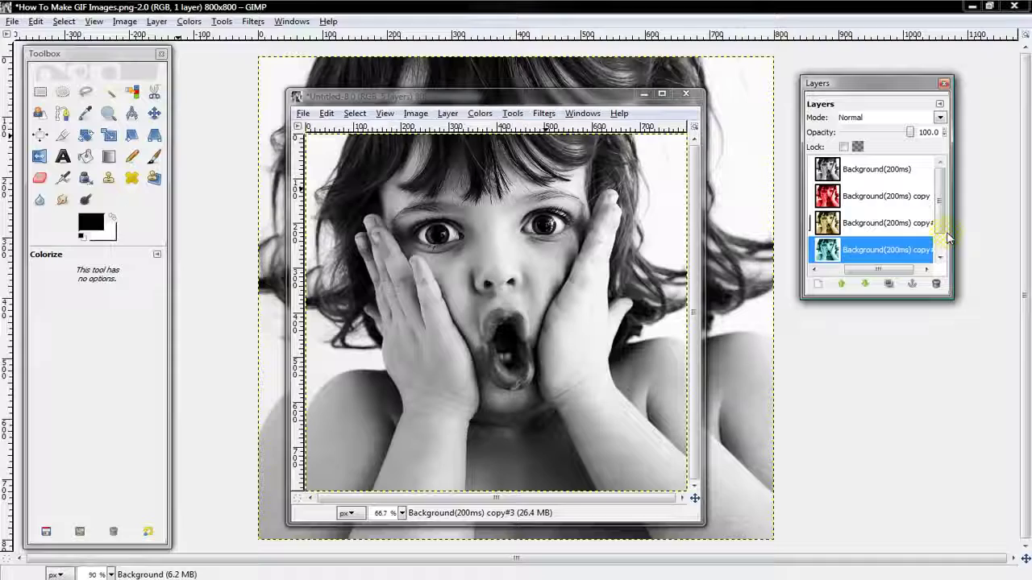
Rename the bottom blue layer from 100ms to 200ms.
scroll(948, 237, down, 1)
right_click(907, 235)
key(Escape)
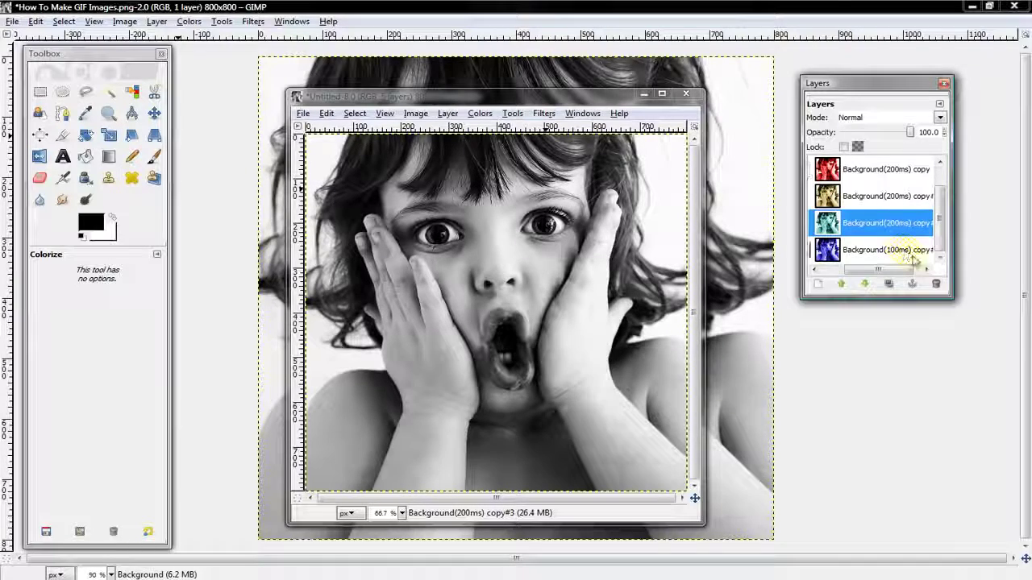
right_click(914, 258)
click(949, 16)
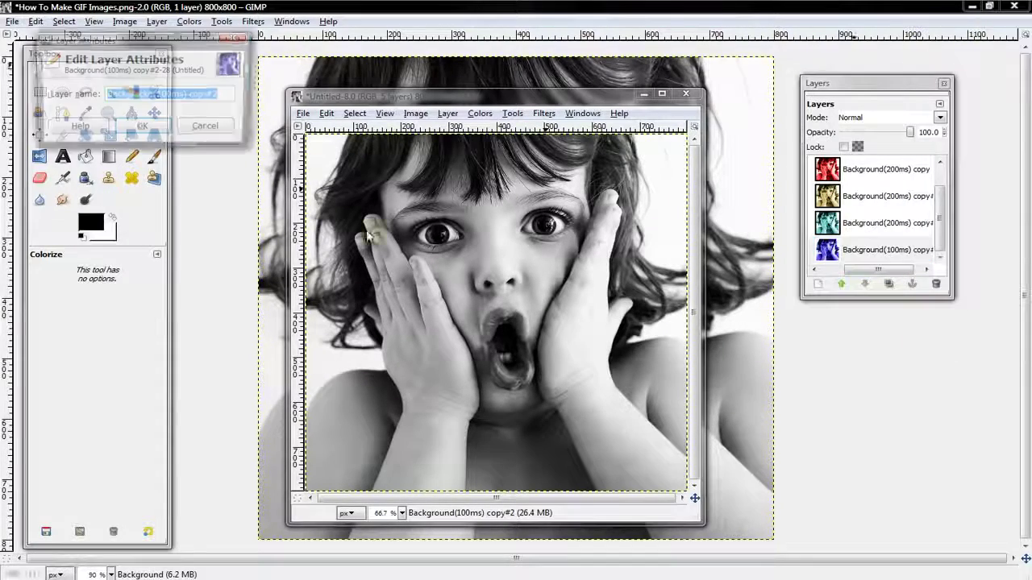
click(158, 95)
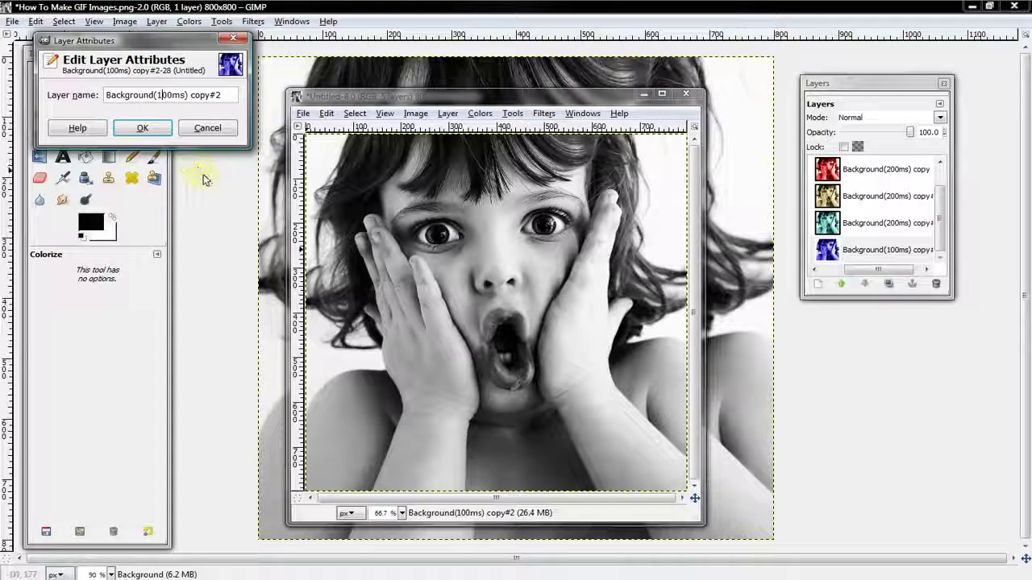
key(BackSpace)
text(2)
click(140, 127)
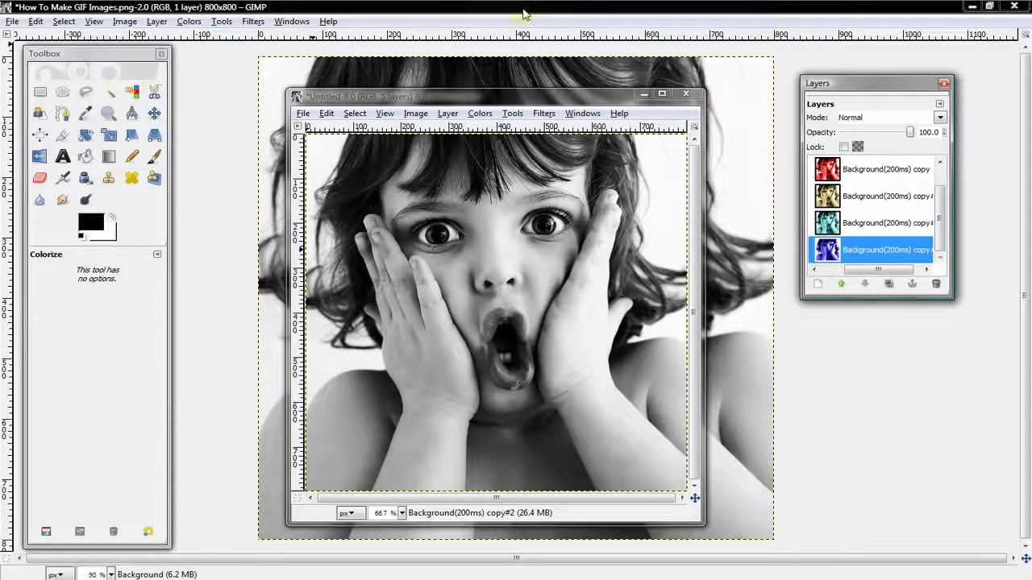
click(277, 38)
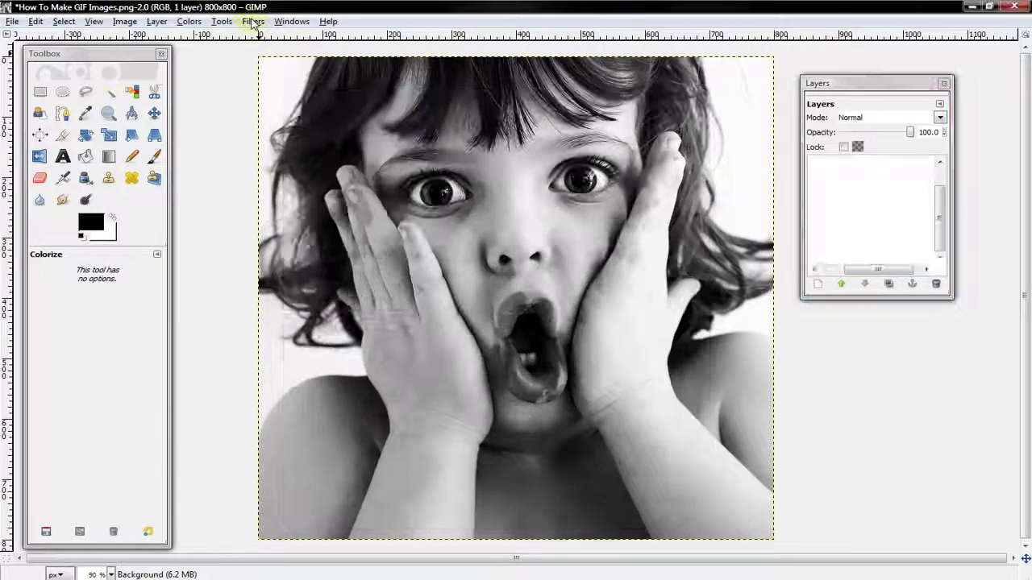
click(253, 21)
mouse_move(290, 265)
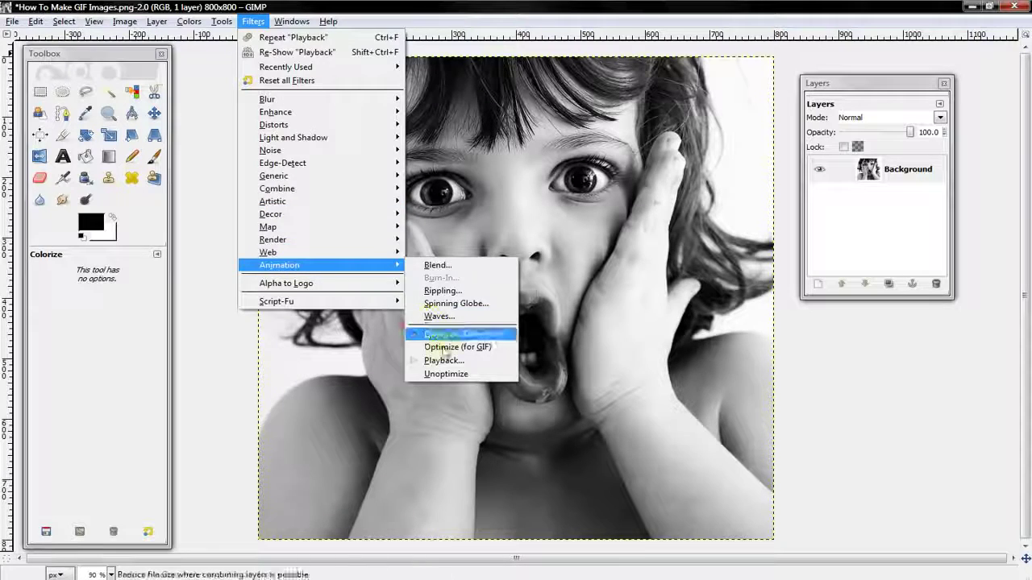
click(439, 362)
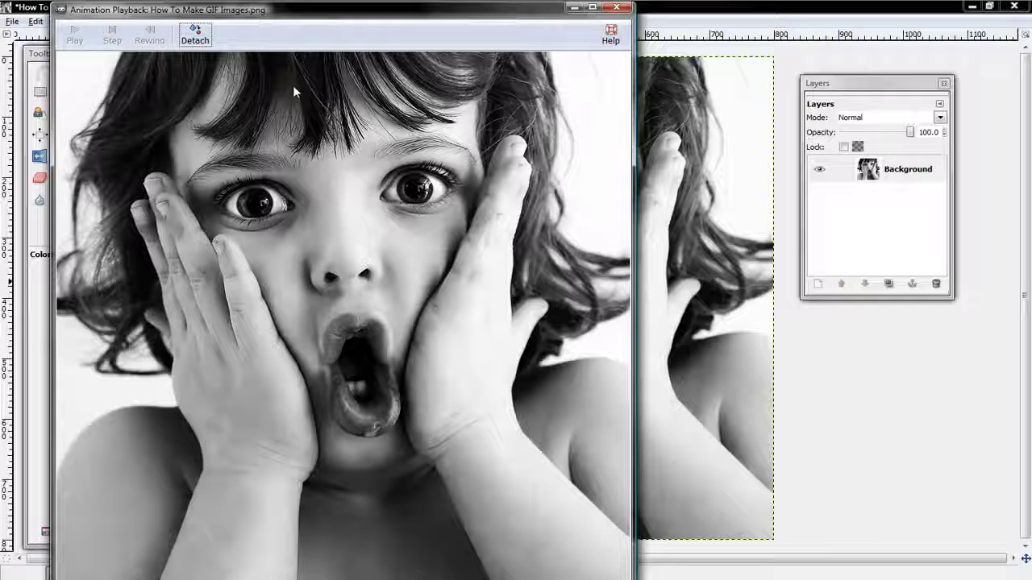
click(625, 9)
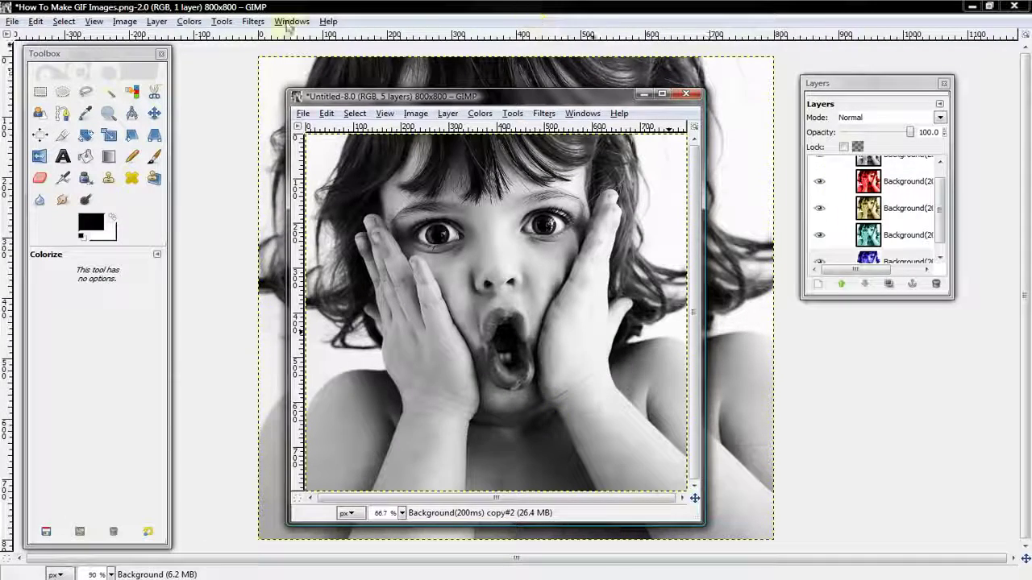
click(253, 21)
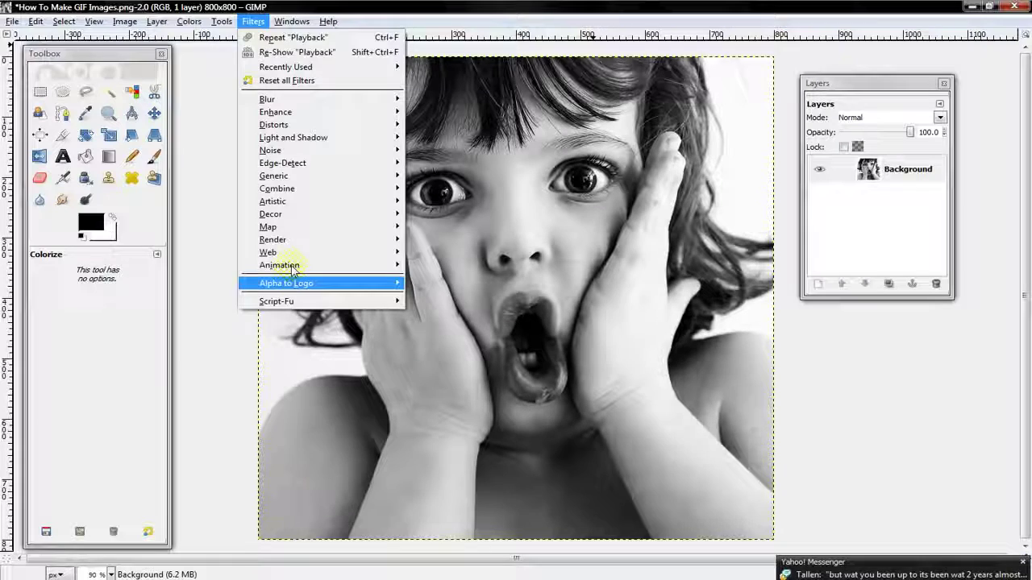
mouse_move(294, 267)
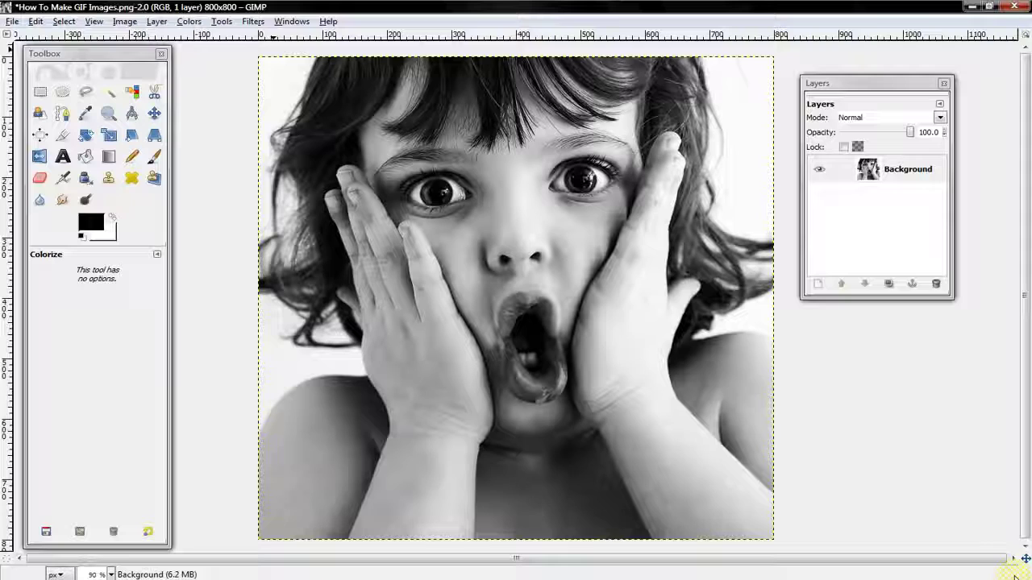
click(253, 22)
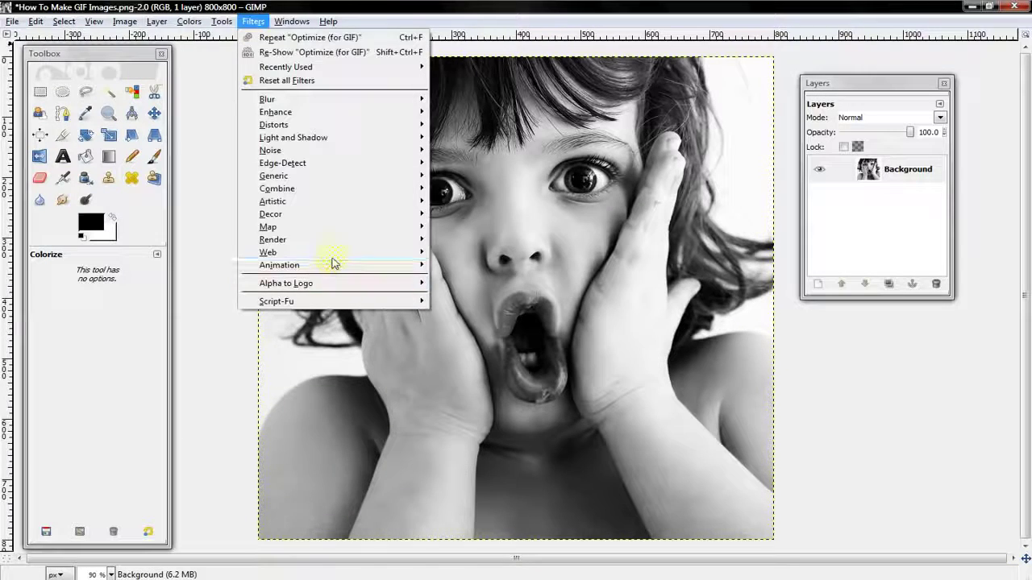
mouse_move(333, 274)
click(468, 359)
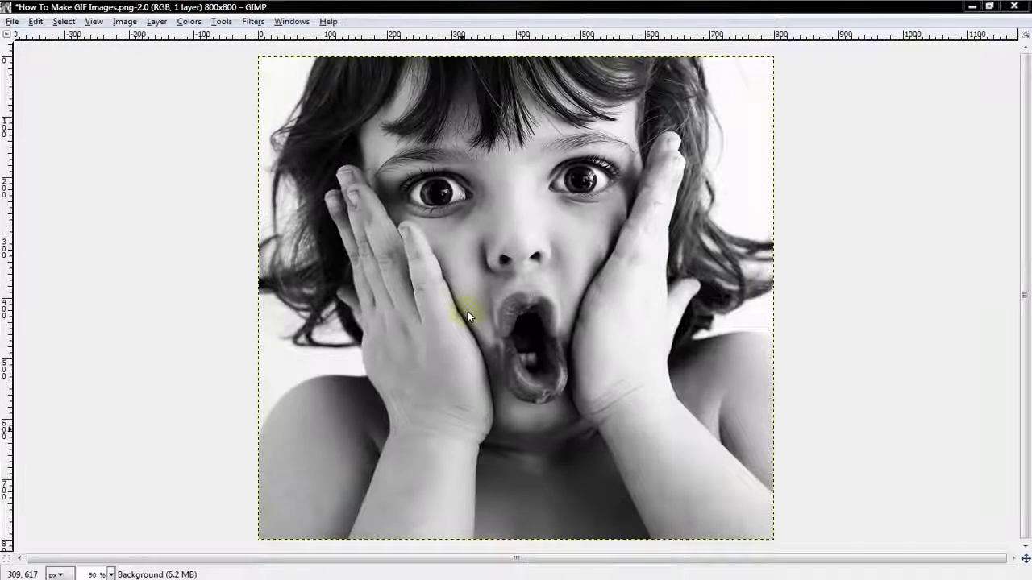
click(633, 7)
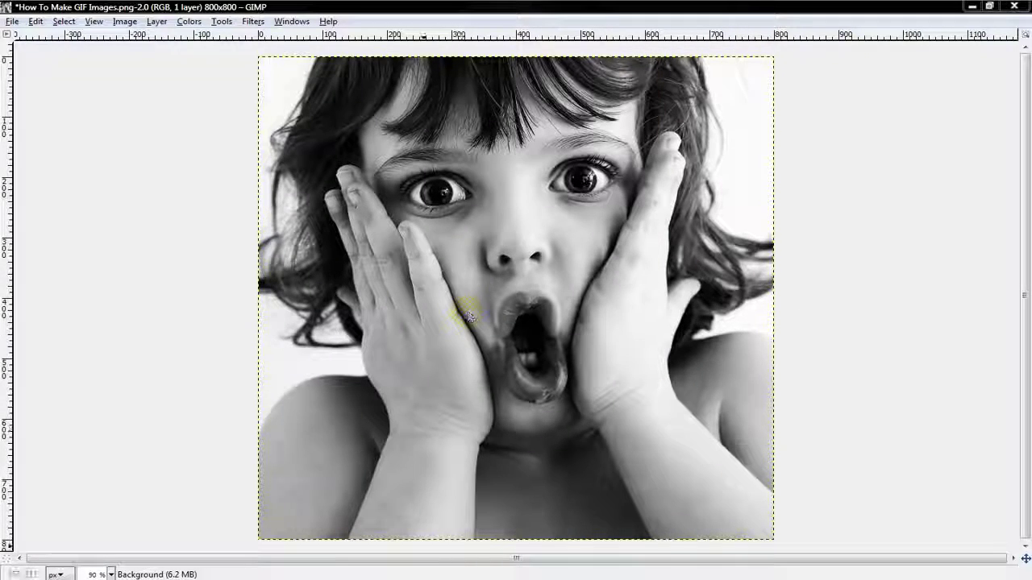
key(Tab)
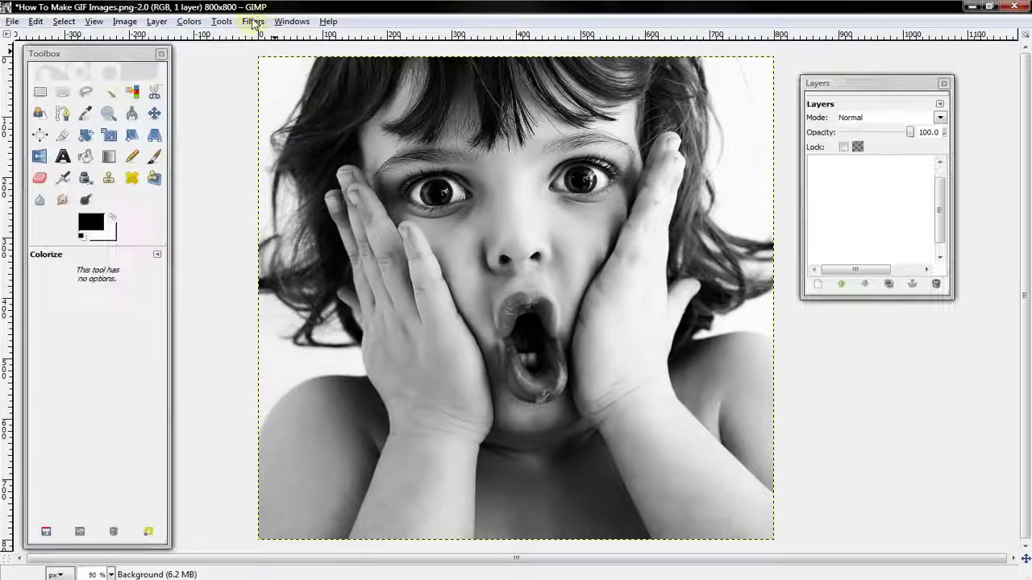
click(254, 21)
click(253, 21)
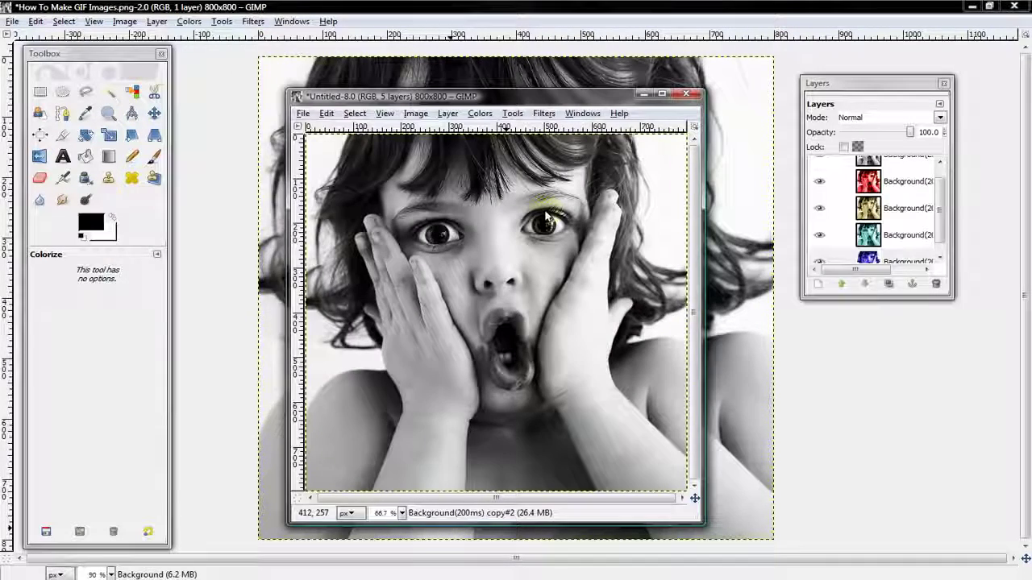
click(551, 115)
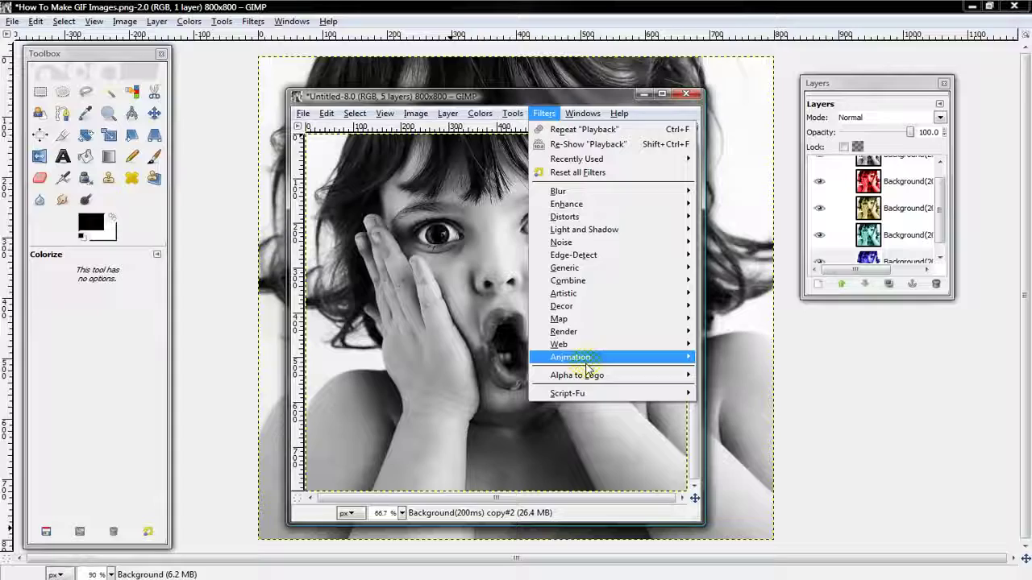
mouse_move(590, 364)
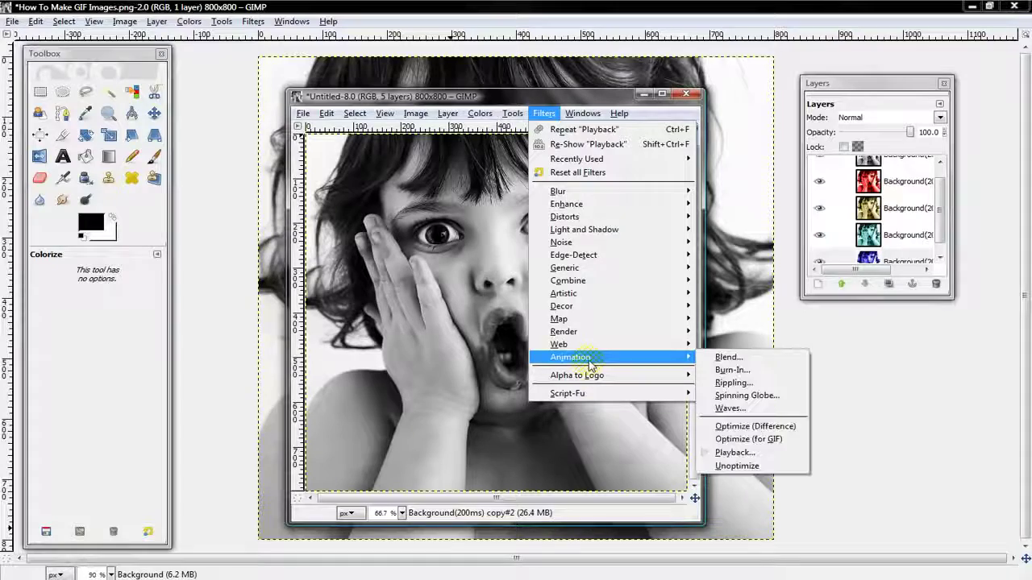
click(745, 439)
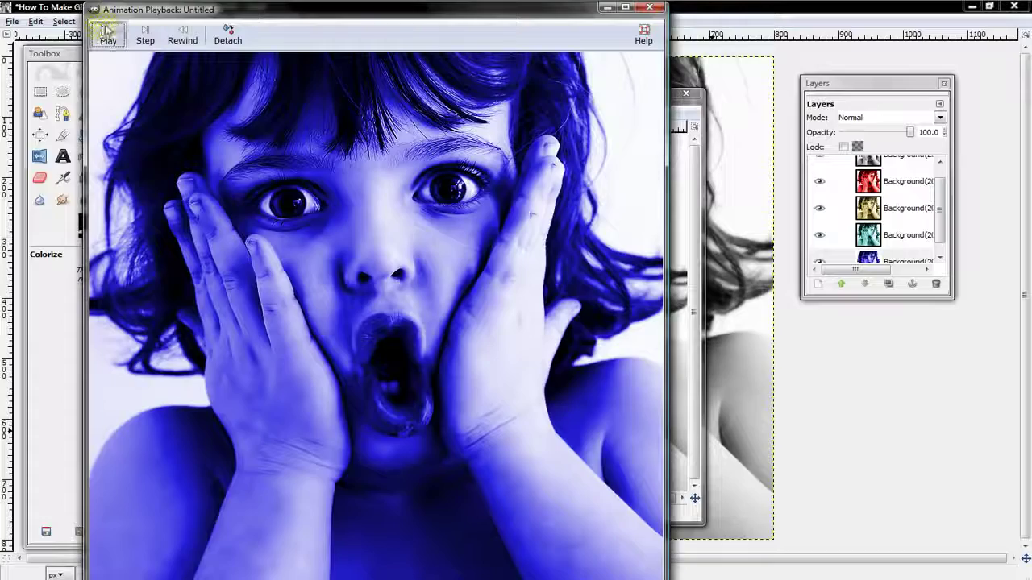
click(106, 32)
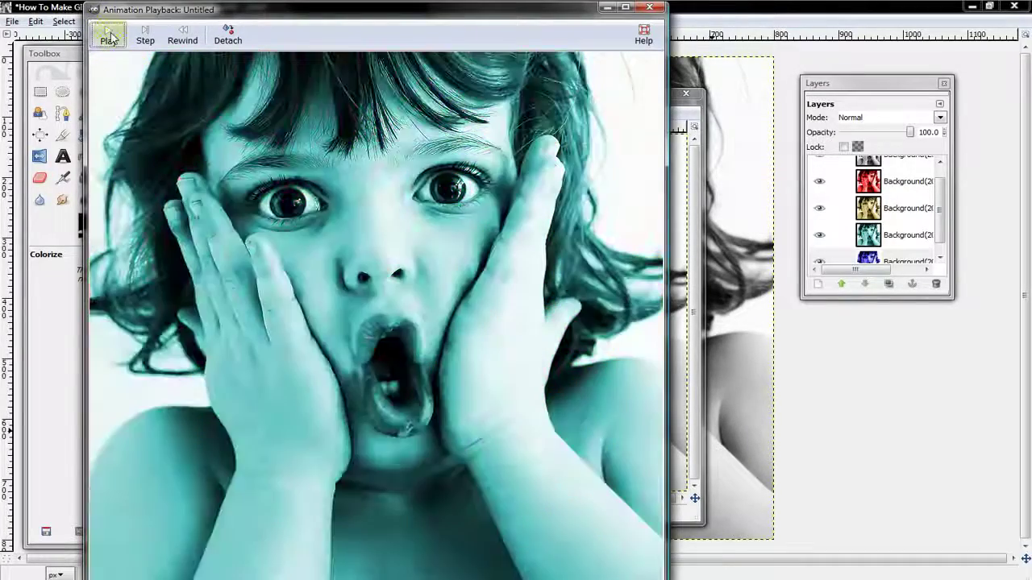
click(111, 36)
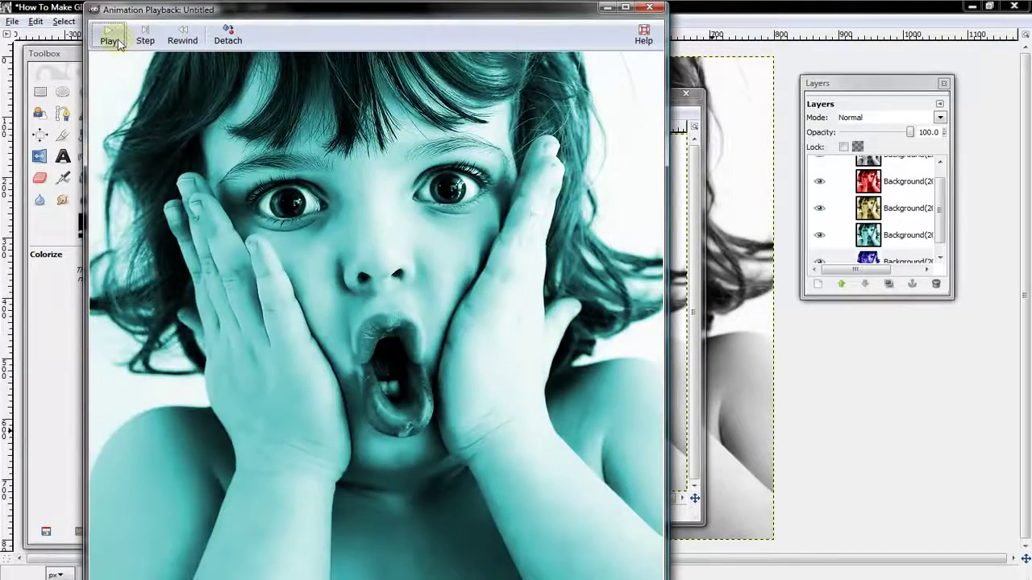
click(110, 37)
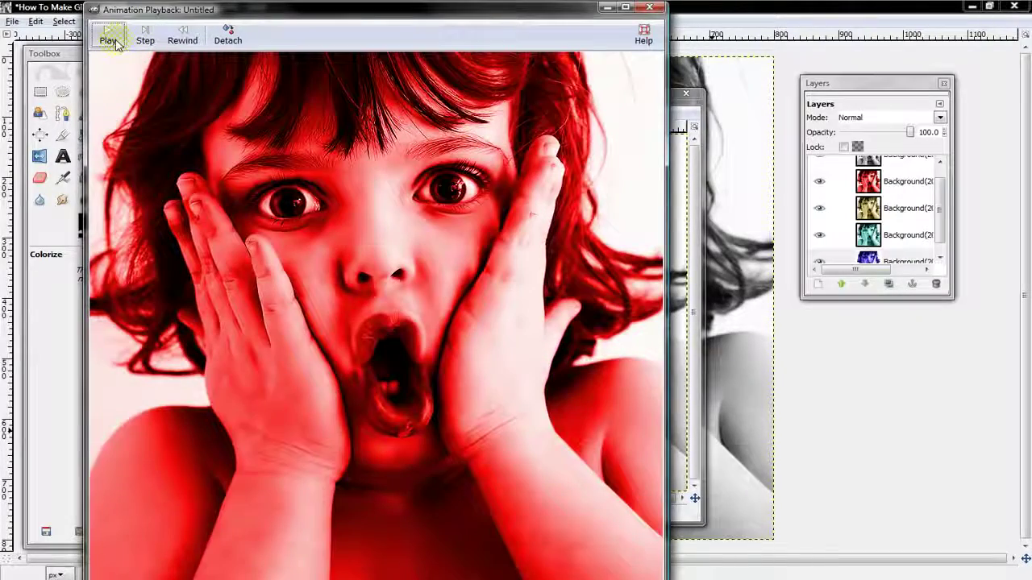
click(649, 8)
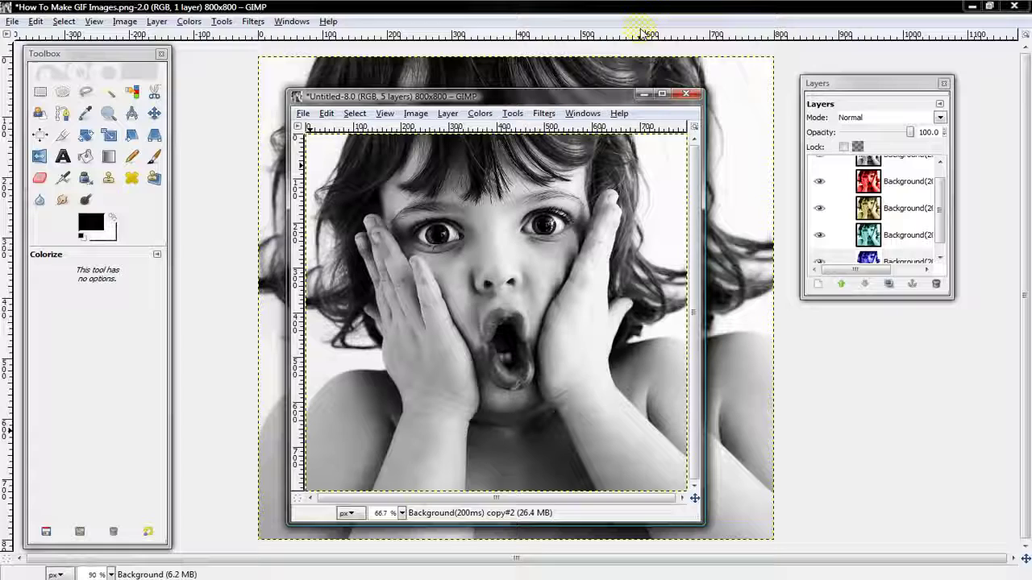
Close the colorized animation image without saving it.
click(662, 96)
click(12, 20)
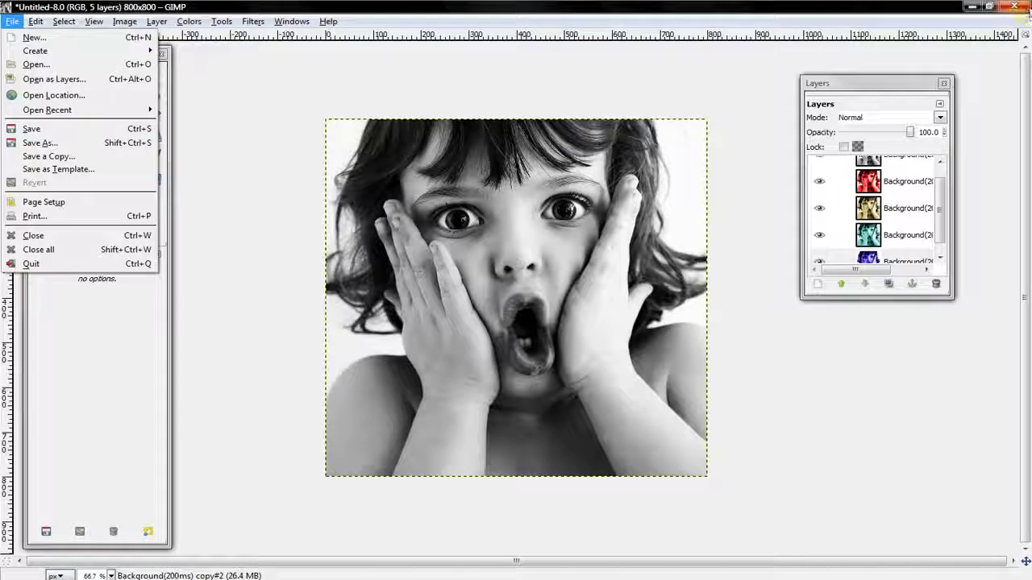
click(1027, 5)
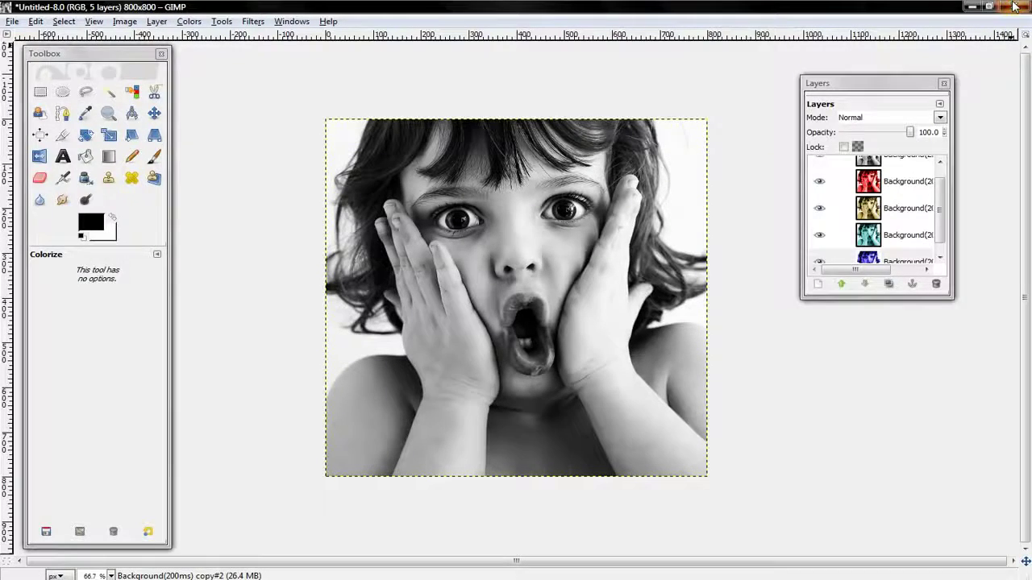
click(1014, 6)
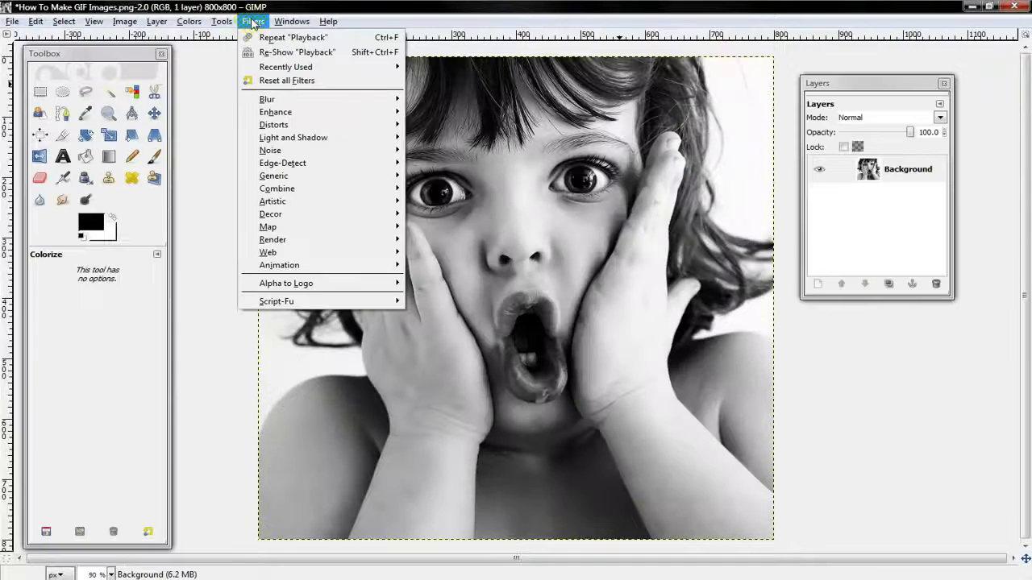
Apply Optimize (for GIF) to the original photo and reposition the new image window.
mouse_move(289, 267)
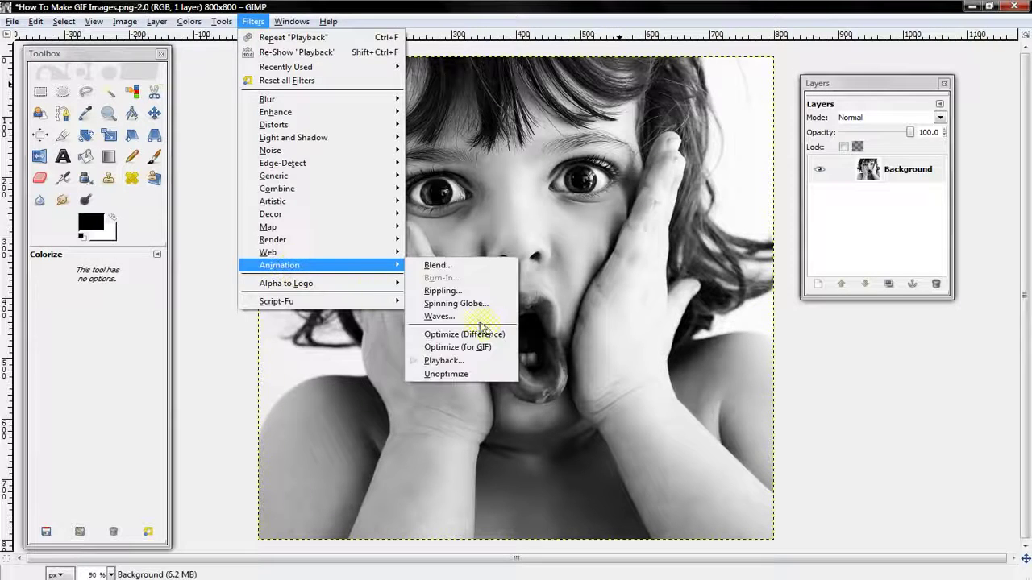
click(480, 346)
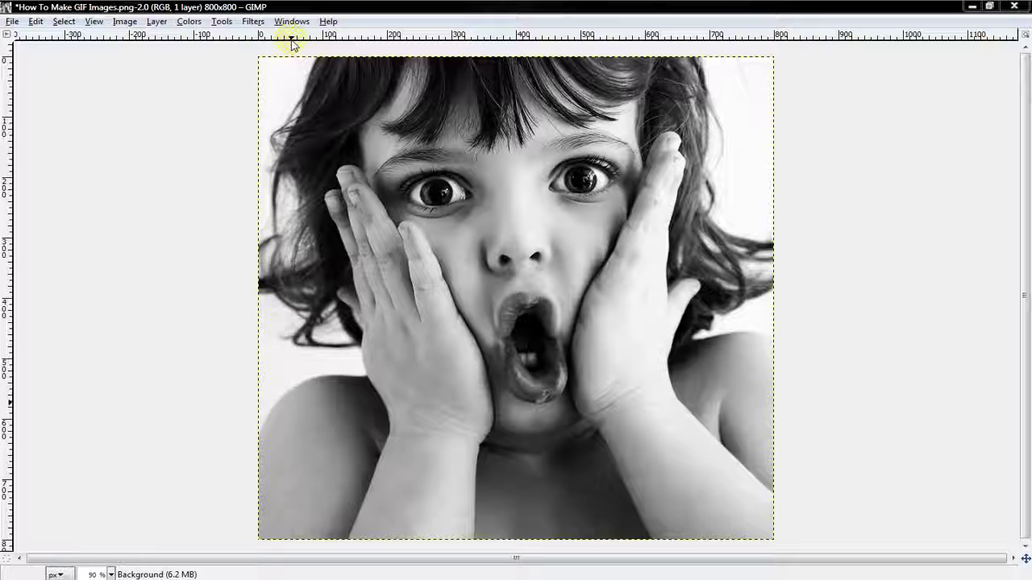
click(255, 22)
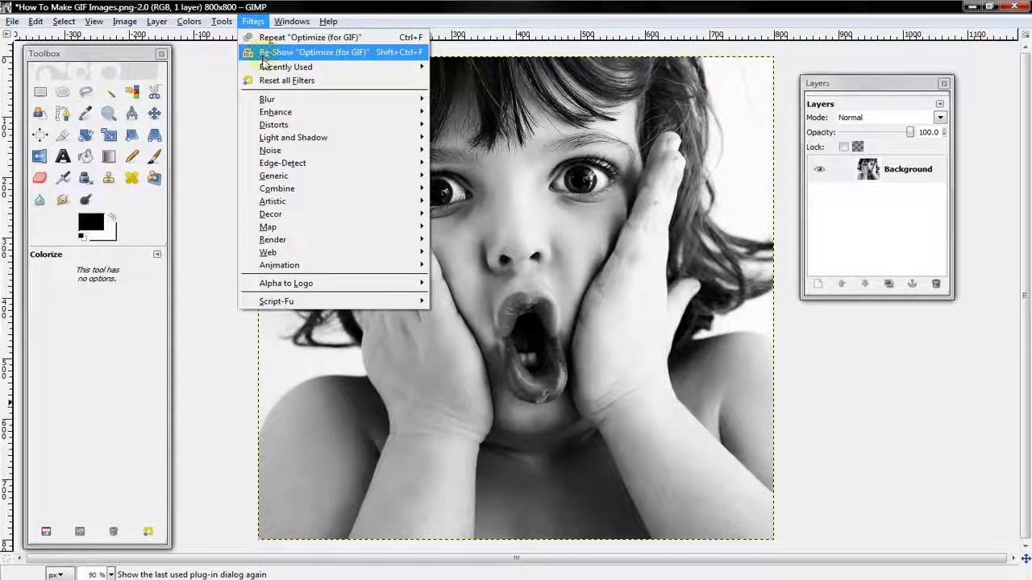
click(406, 423)
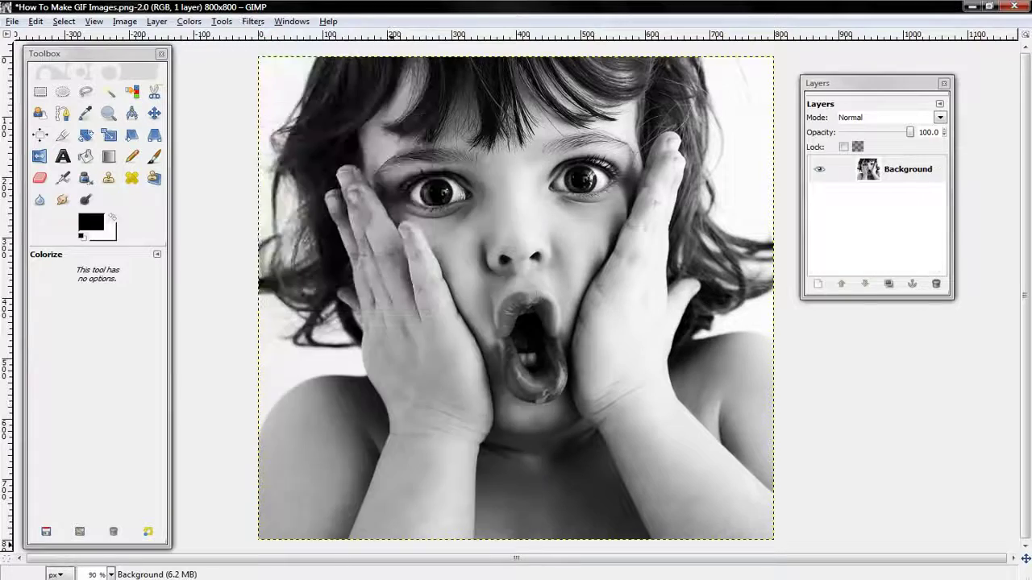
drag(339, 107, 559, 68)
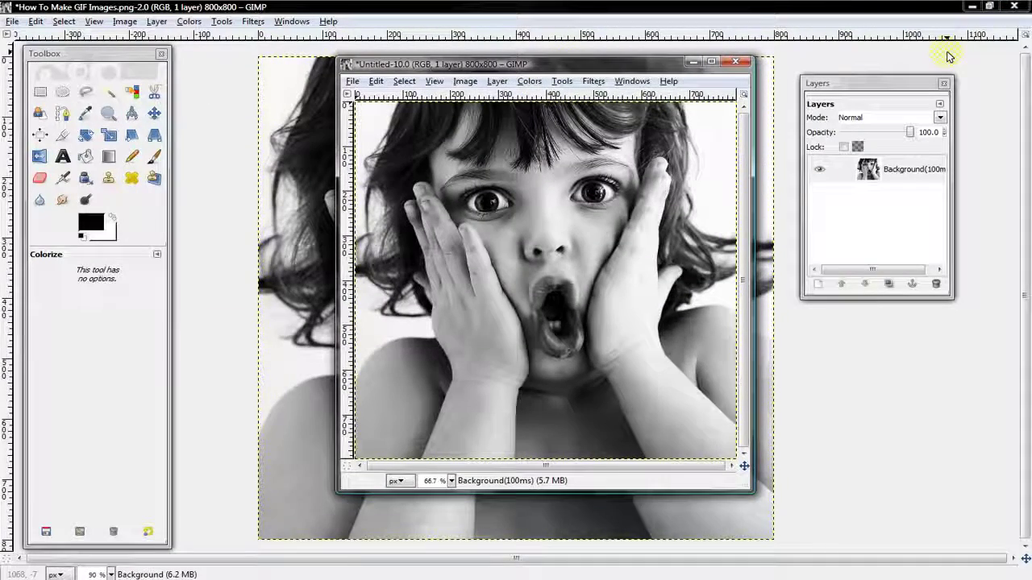
drag(535, 71, 502, 84)
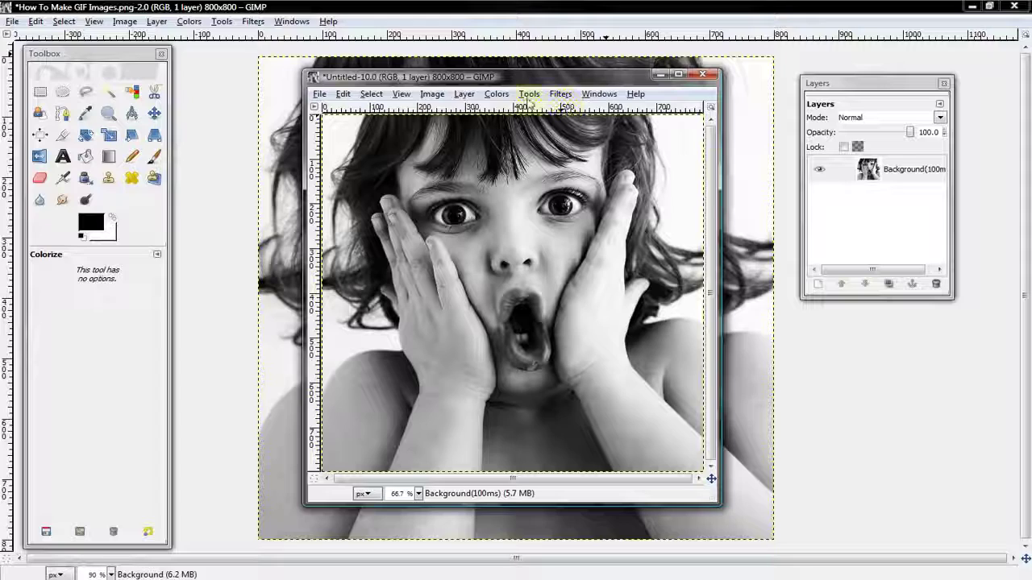
Duplicate the photo layer twice to make three layers.
click(466, 94)
click(500, 137)
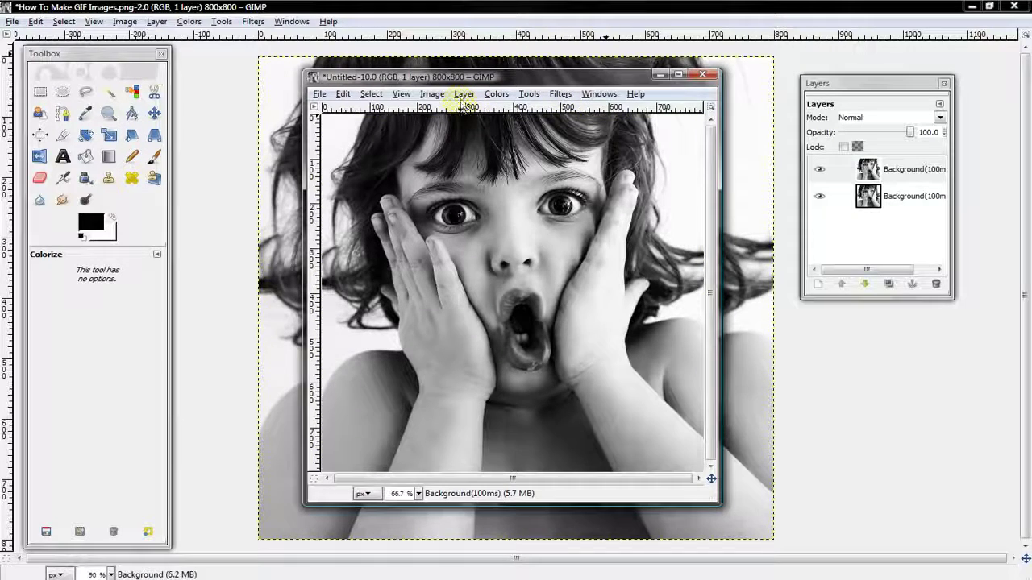
click(466, 95)
click(500, 137)
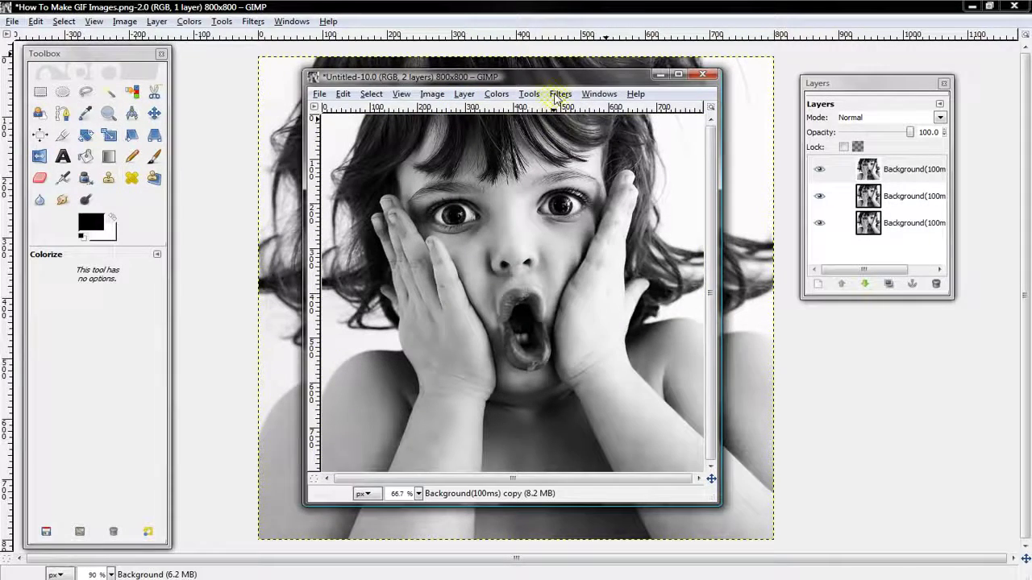
Apply a horizontal sine Ripple with period 20 and amplitude 5.
click(558, 94)
mouse_move(531, 96)
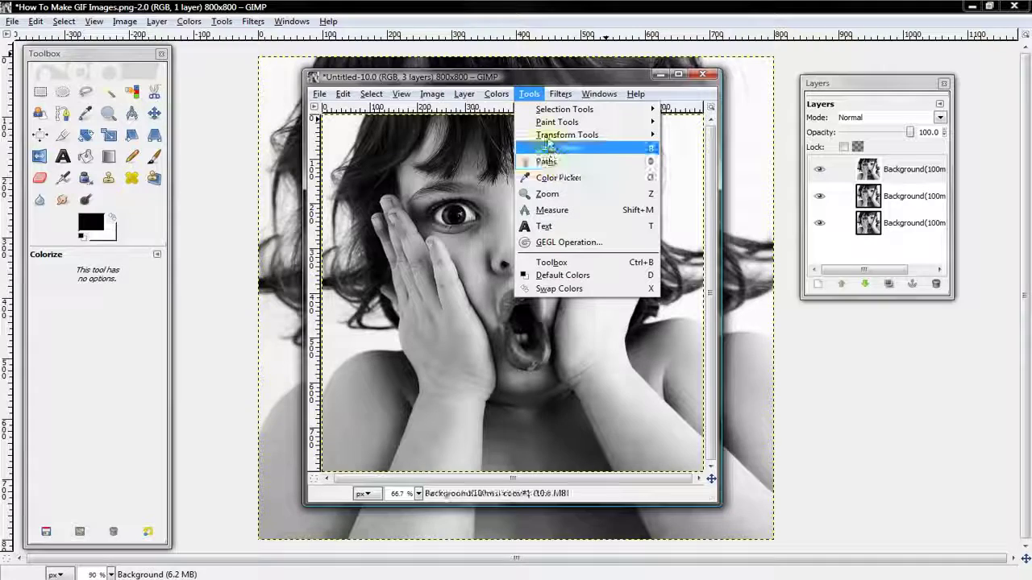
click(578, 103)
click(565, 95)
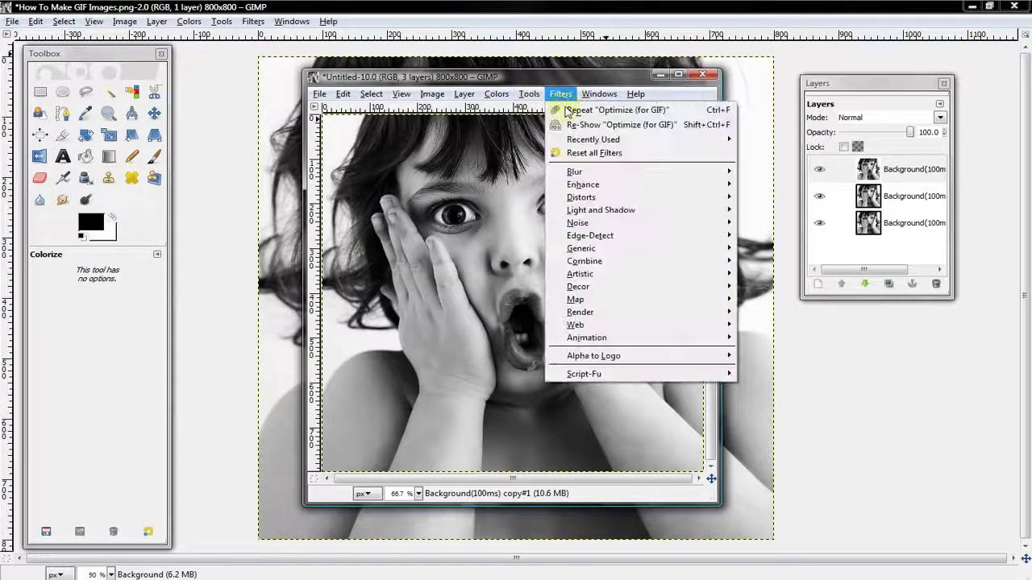
mouse_move(580, 198)
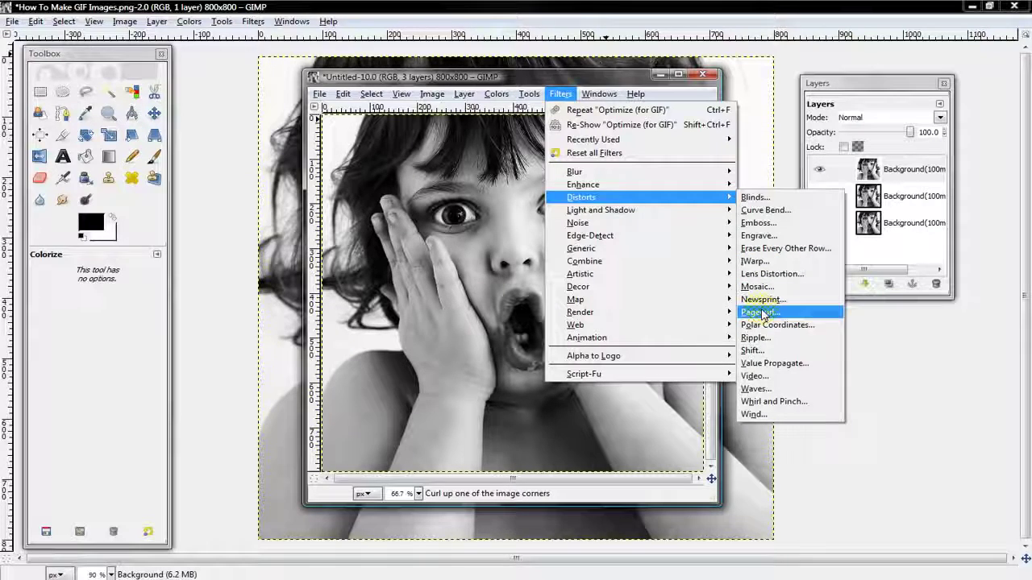
click(753, 339)
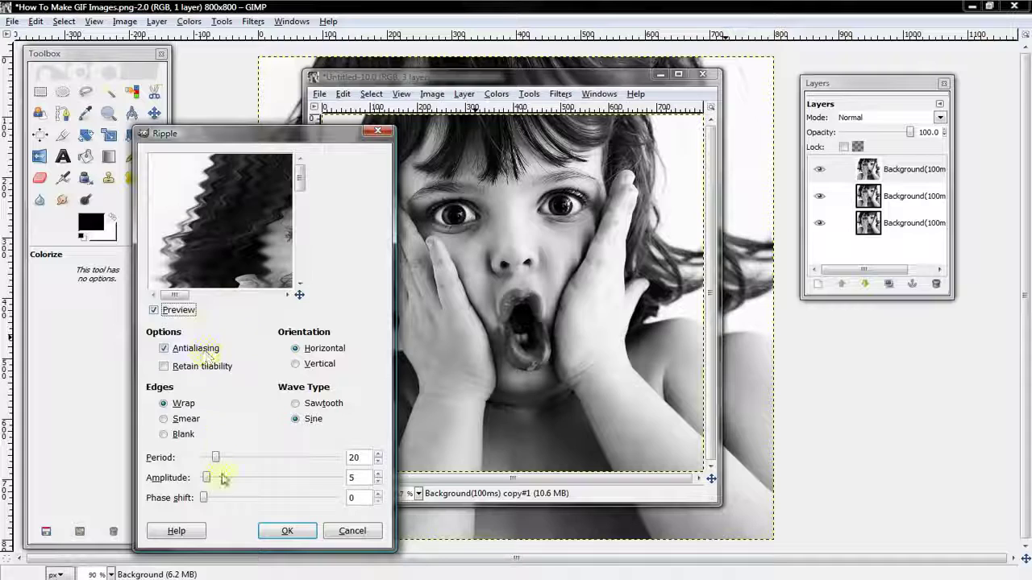
click(275, 530)
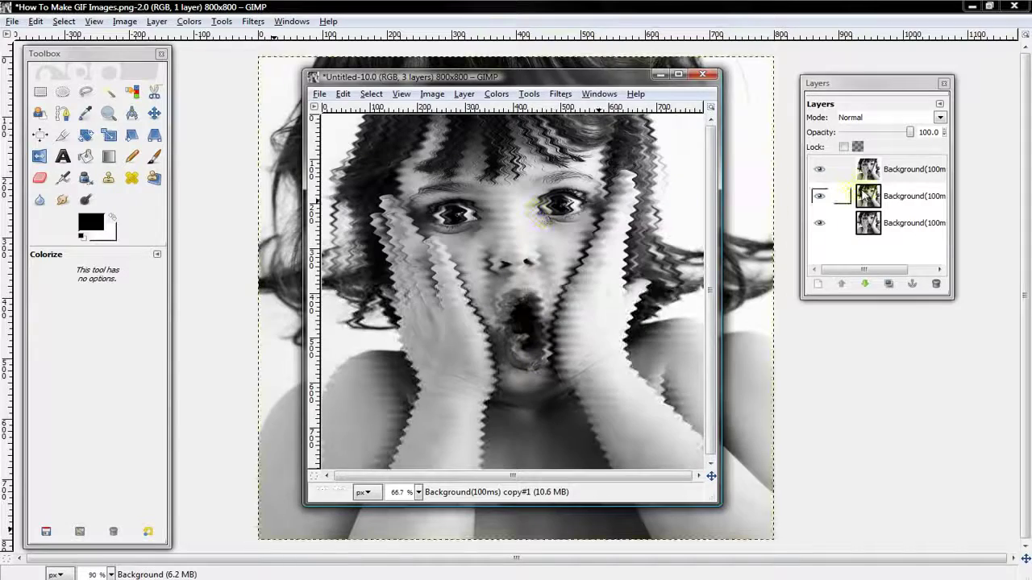
Raise the unrippled middle layer to the top and apply a Ripple with amplitude 6.
click(827, 196)
click(842, 284)
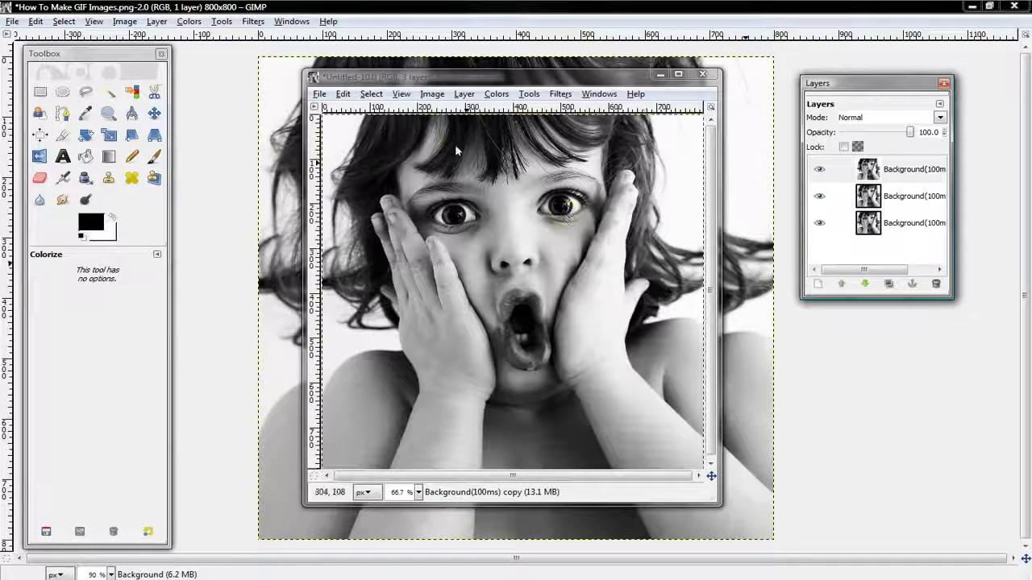
click(560, 93)
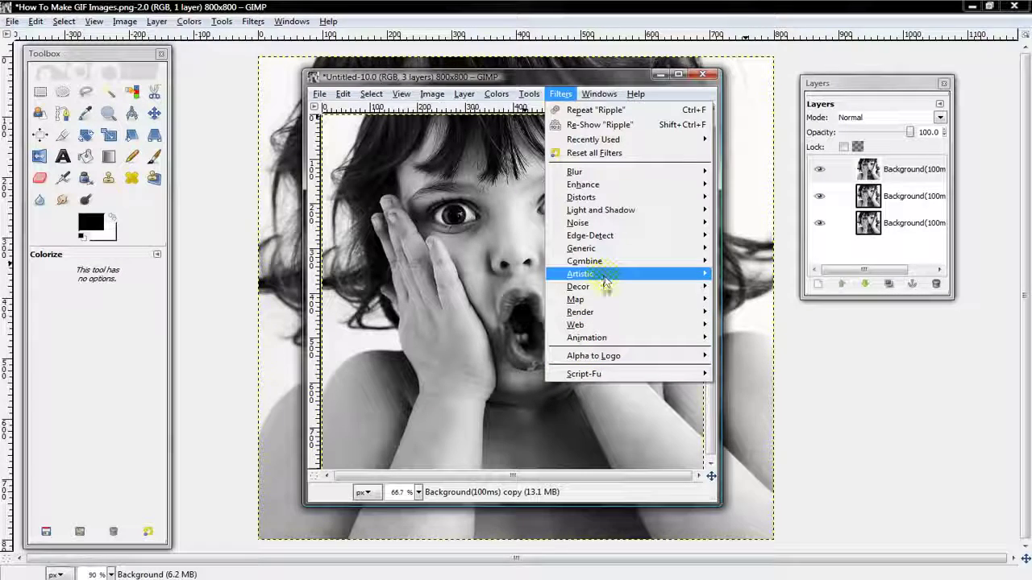
mouse_move(618, 196)
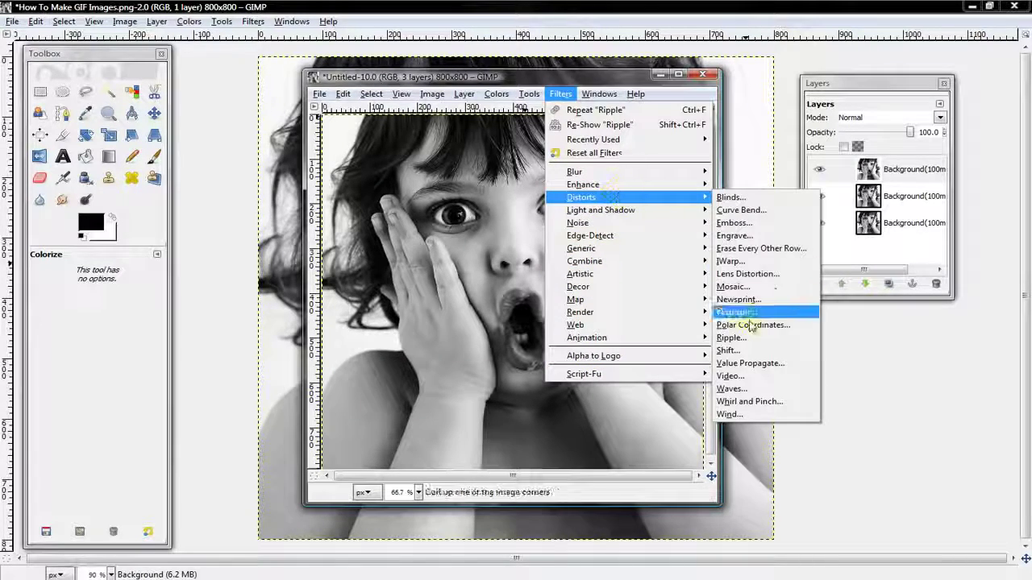
click(730, 337)
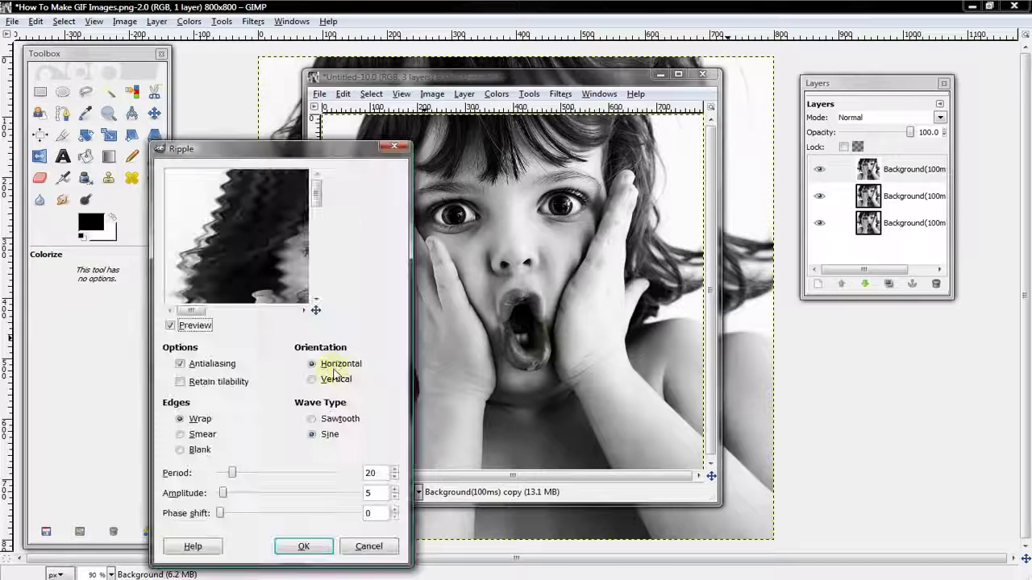
drag(286, 292, 242, 274)
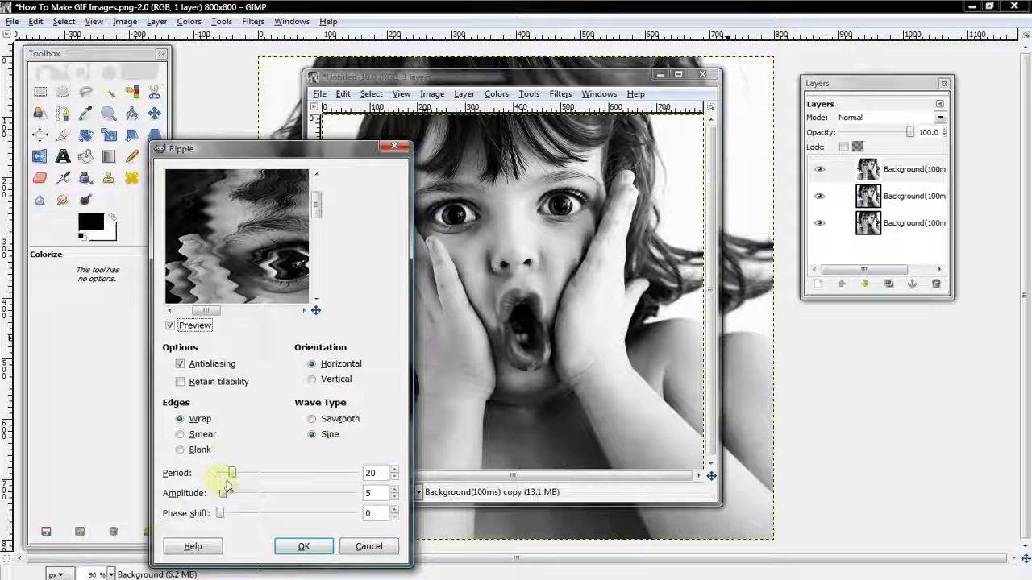
mouse_move(226, 492)
mouse_down()
mouse_move(236, 496)
mouse_move(222, 496)
mouse_up()
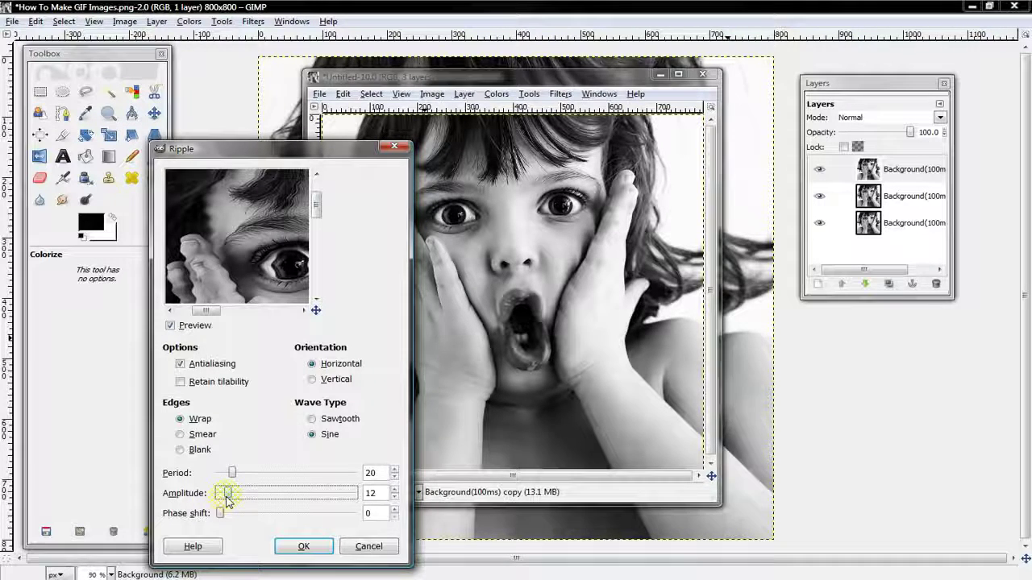
drag(226, 499, 223, 493)
click(275, 546)
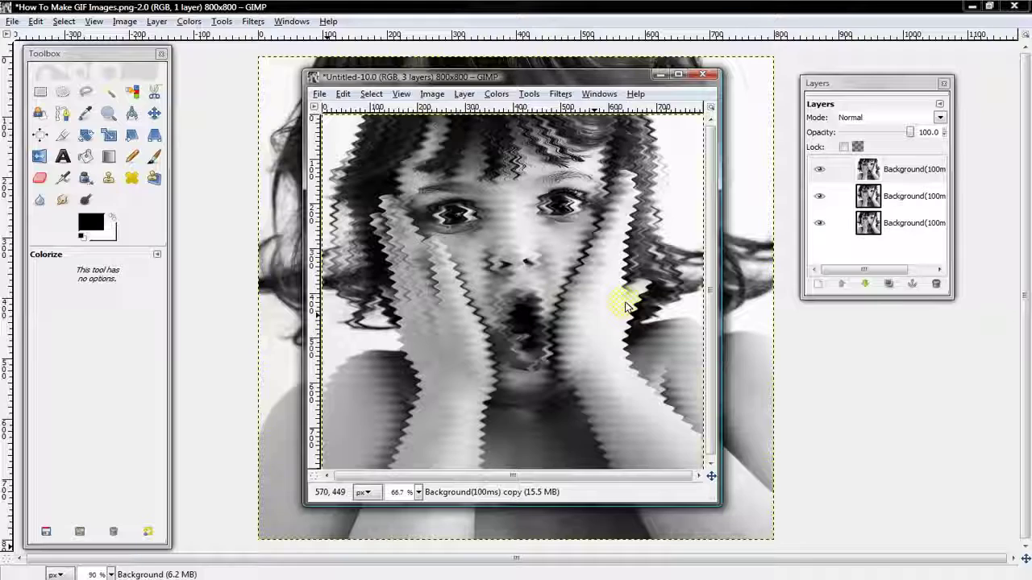
Raise the bottom, still unrippled layer to the top of the stack.
click(893, 196)
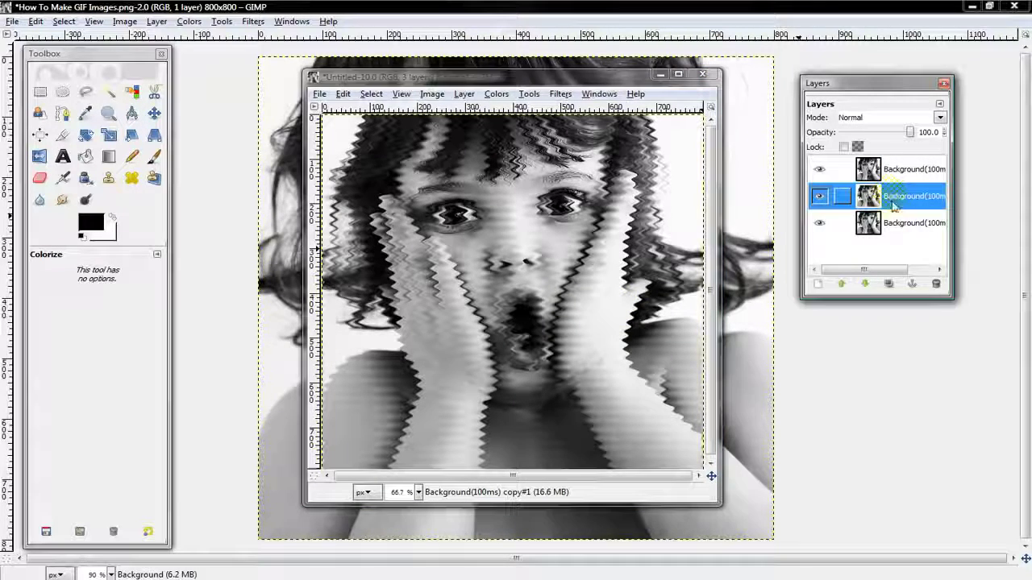
click(862, 284)
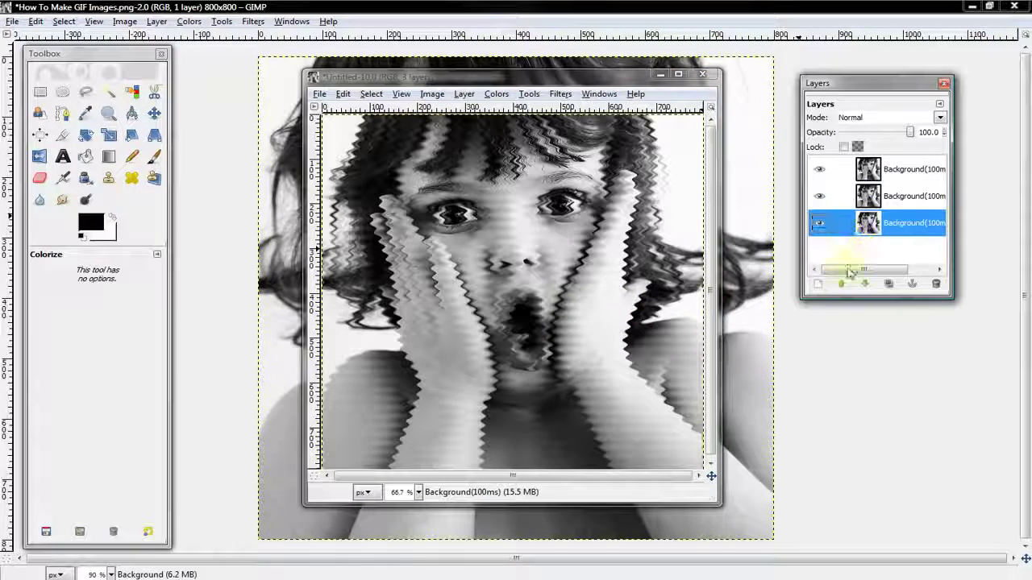
click(841, 283)
click(841, 284)
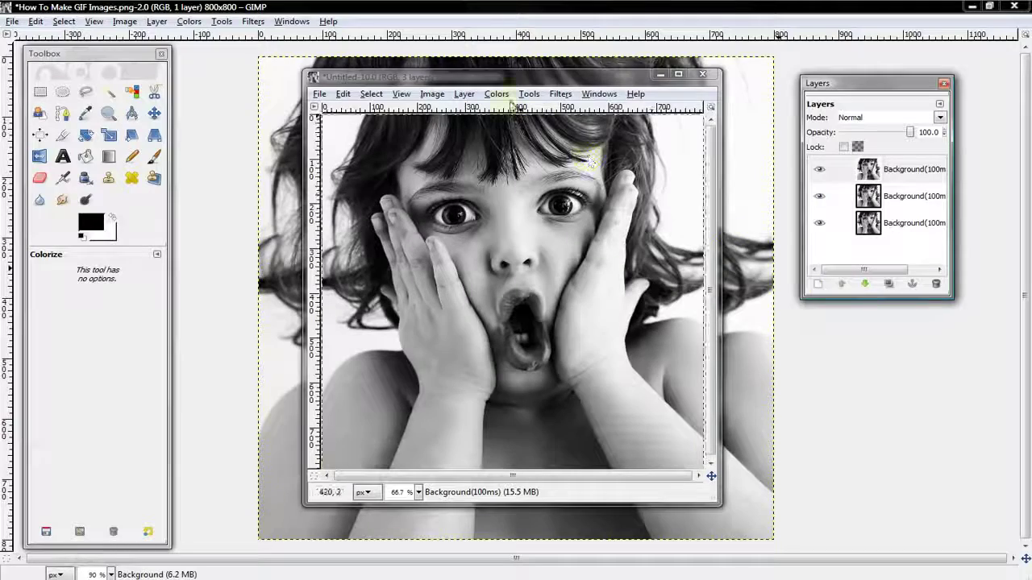
Apply a Ripple with amplitude 10 to that top layer.
click(554, 95)
click(556, 94)
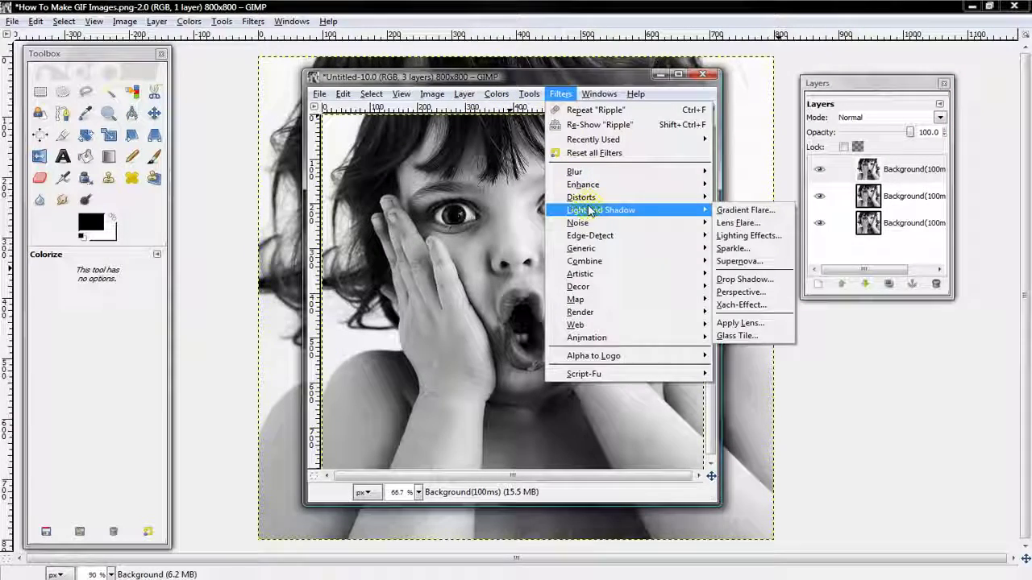
mouse_move(591, 200)
click(731, 337)
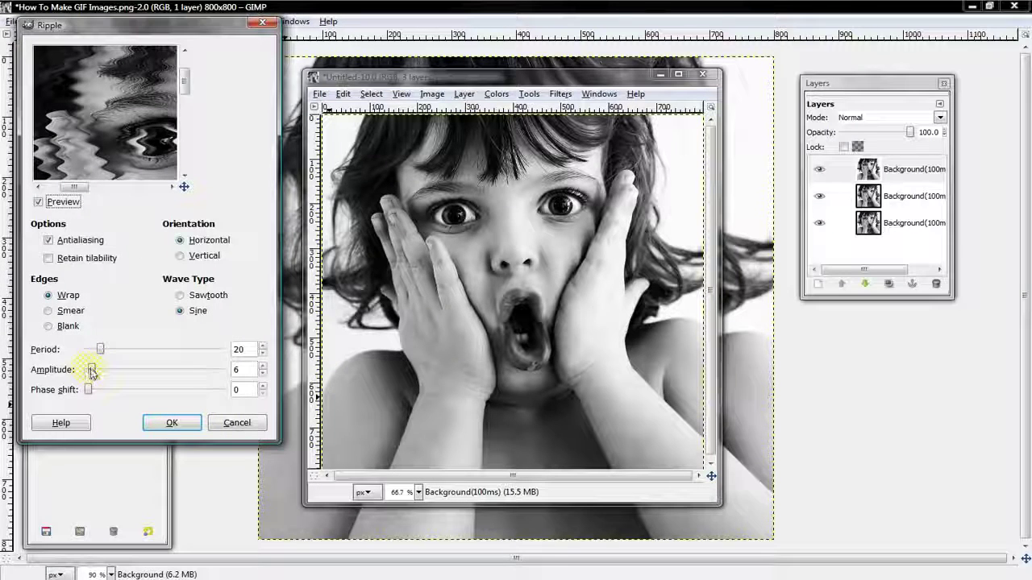
click(93, 371)
drag(93, 371, 95, 370)
click(172, 422)
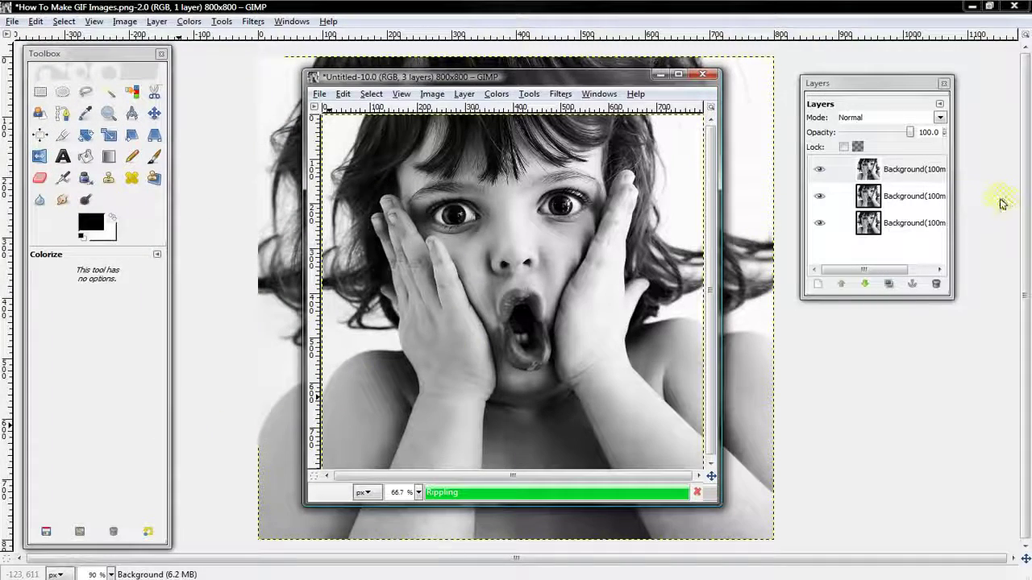
click(872, 171)
Reorder the frames by lowering the strongly rippled layer down the stack.
click(864, 284)
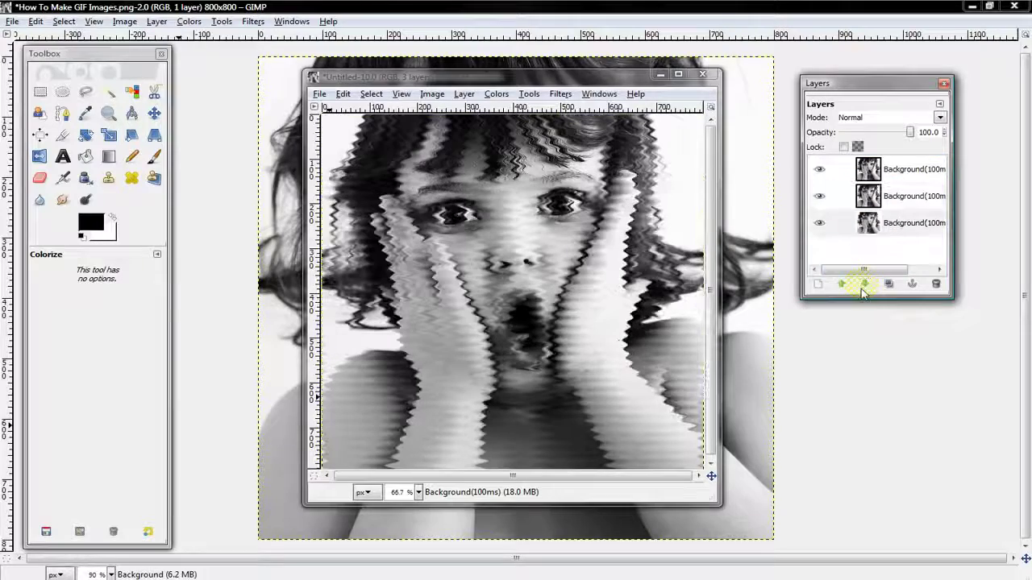
click(840, 284)
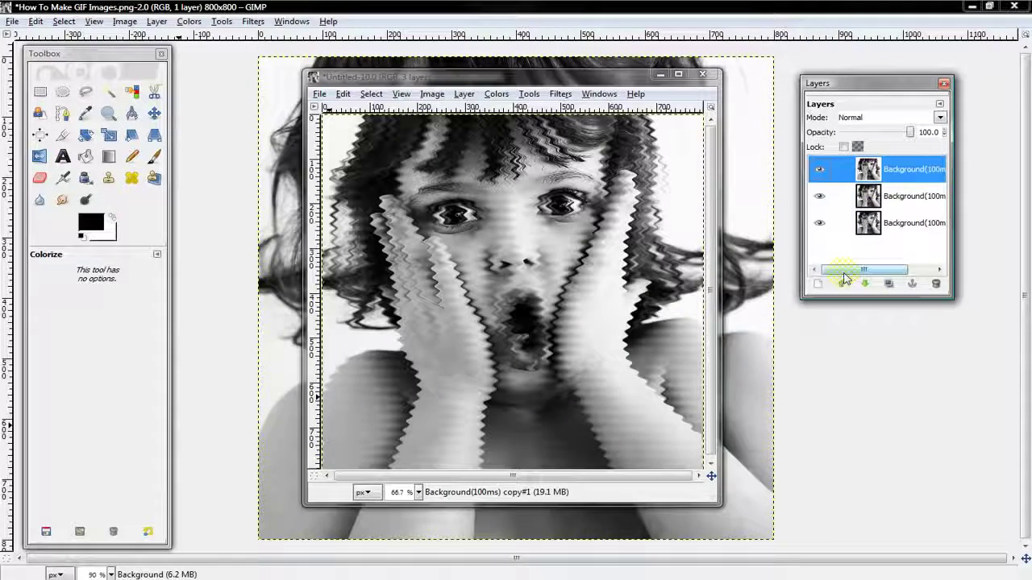
click(864, 284)
click(864, 285)
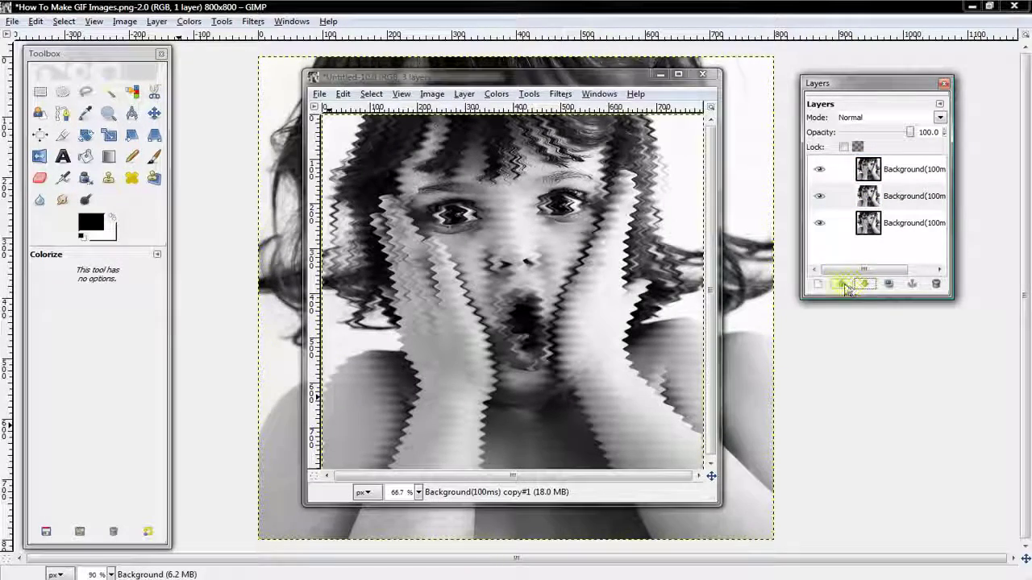
Preview the rippling animation in Playback, then stop it and close the preview.
click(560, 94)
mouse_move(588, 338)
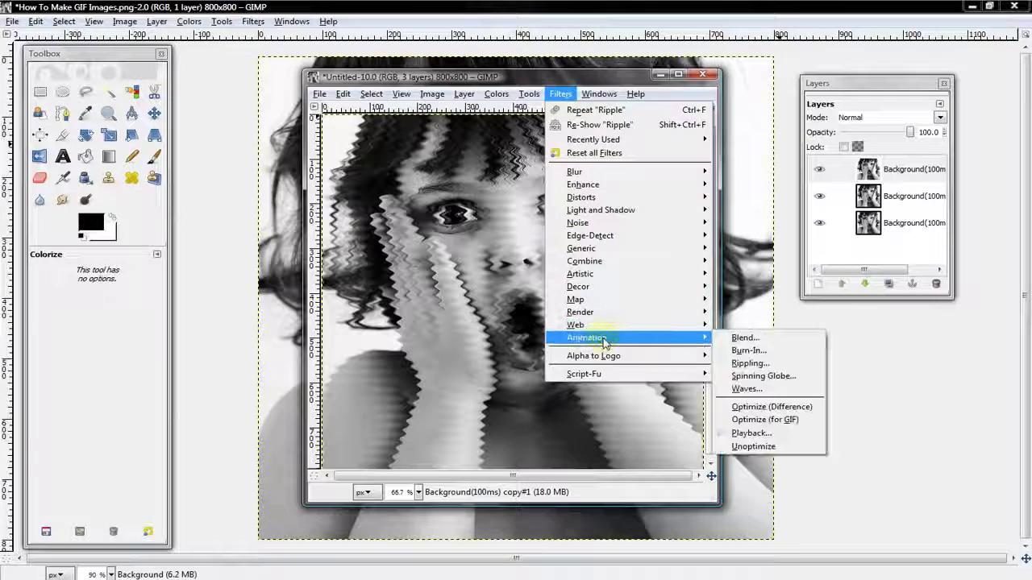
click(751, 433)
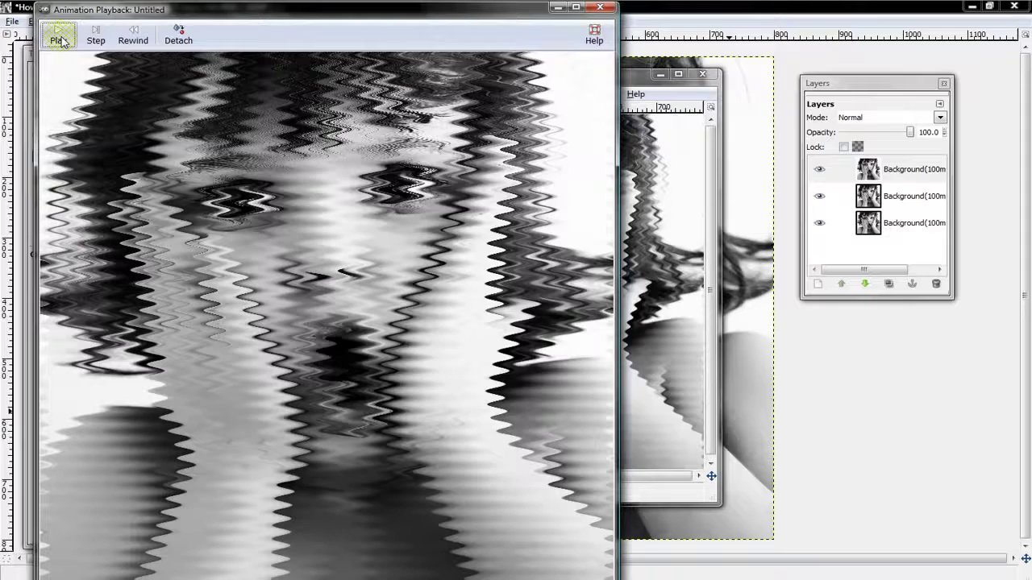
click(61, 42)
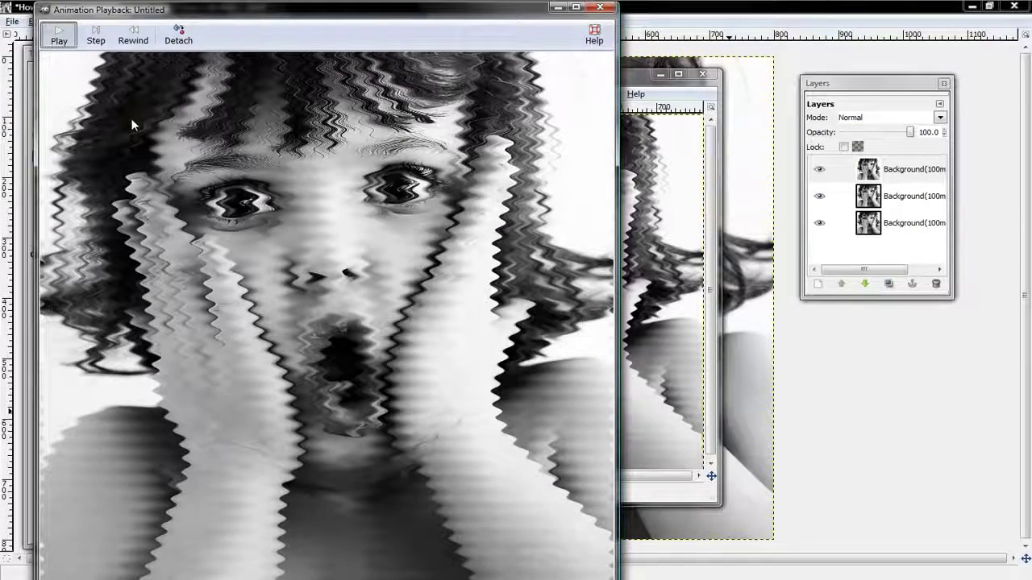
click(58, 39)
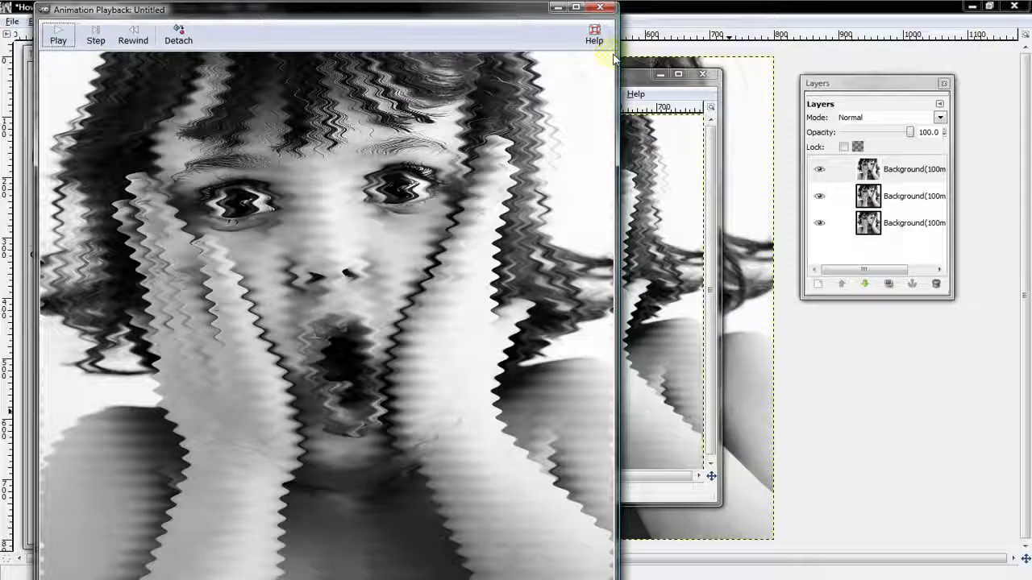
click(600, 8)
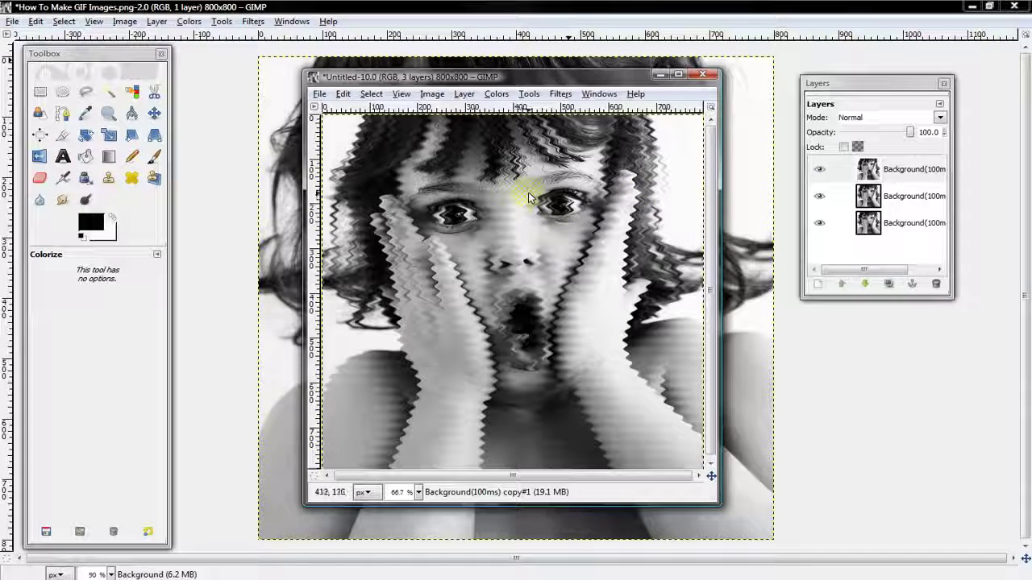
Maximize the untitled 800x800 rippled image window so it fills the whole GIMP workspace.
click(679, 76)
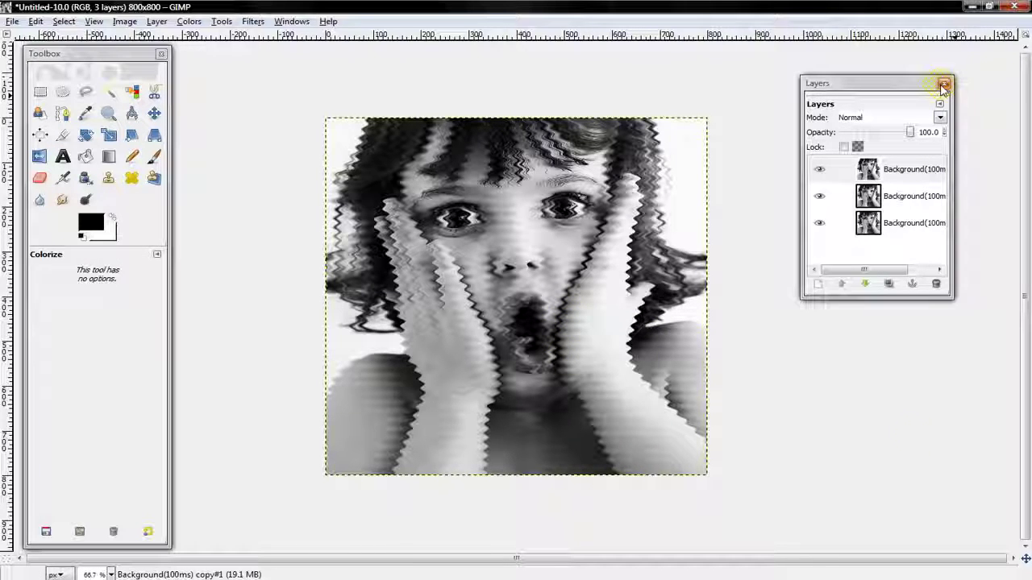
right_click(942, 576)
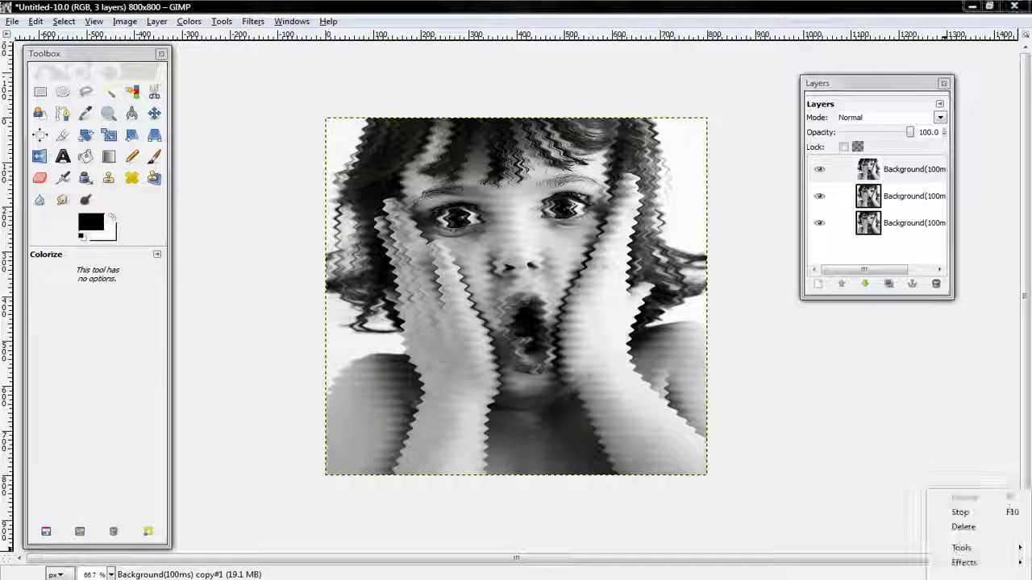